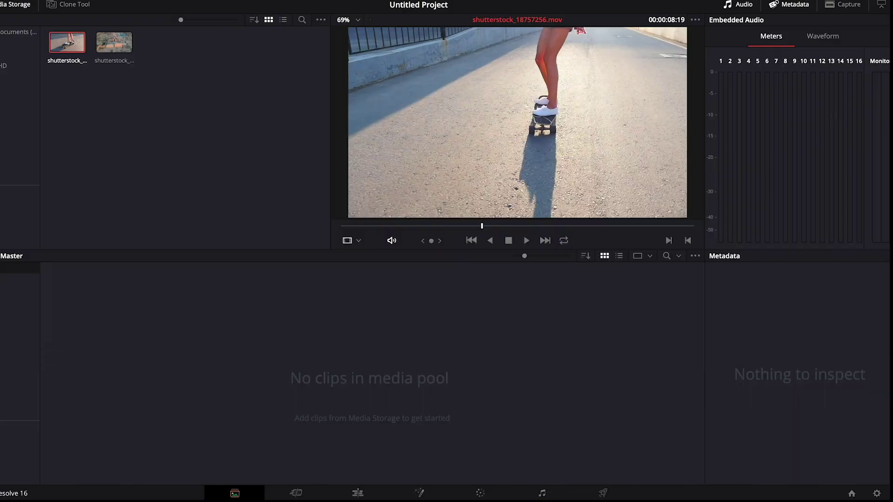
Scrub through and play the skateboard clip to preview it.
left_click_drag(402, 228, 375, 228)
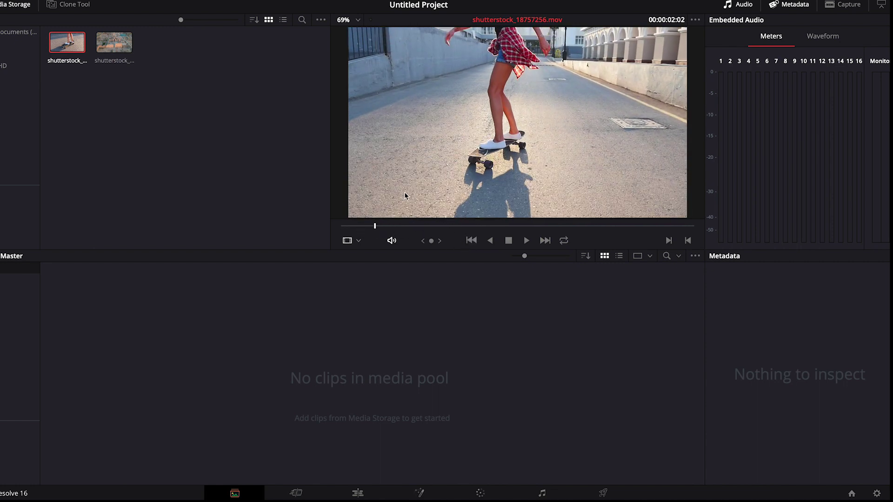
left_click_drag(392, 227, 343, 222)
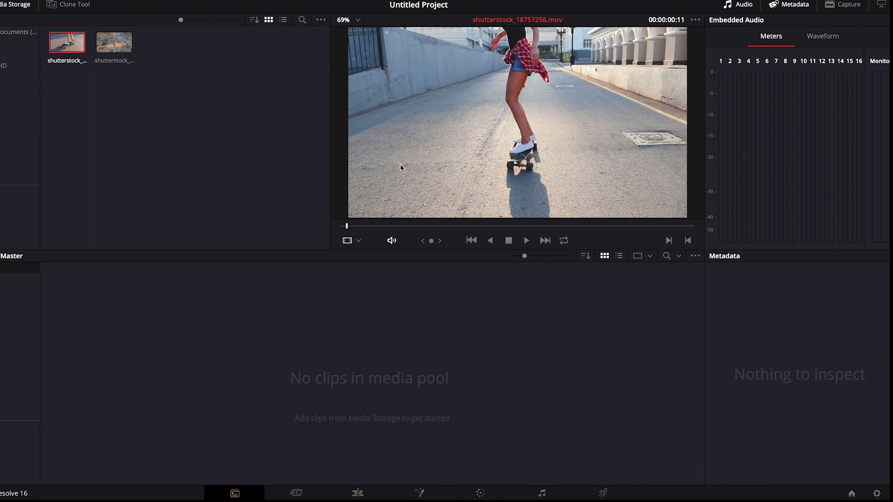
key("space")
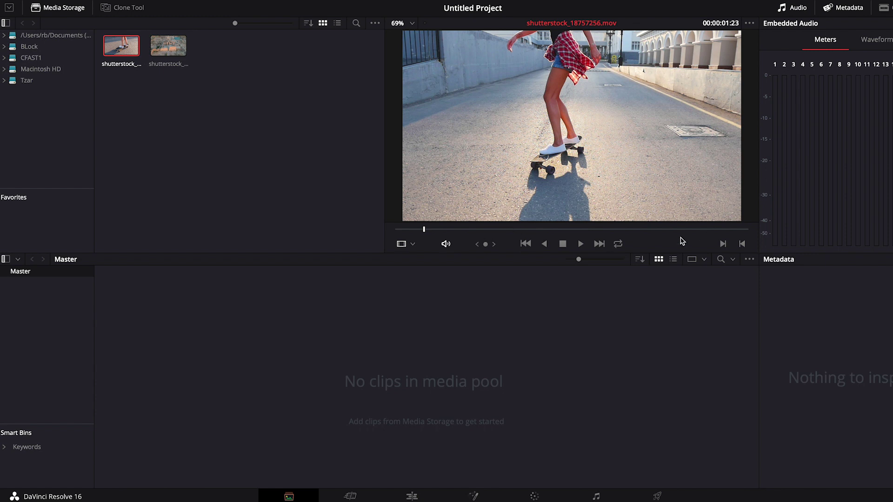
left_click_drag(428, 230, 405, 233)
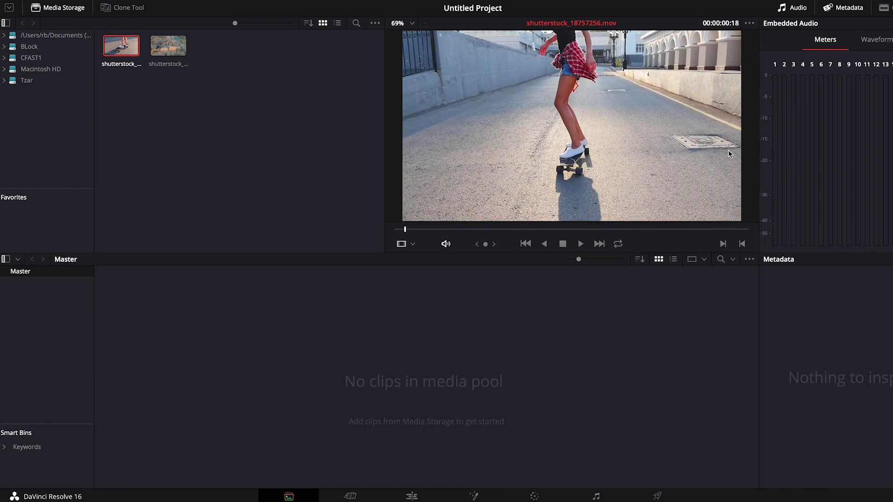
Preview the aerial ruins clip, then drag both clips into the media pool.
left_click(169, 47)
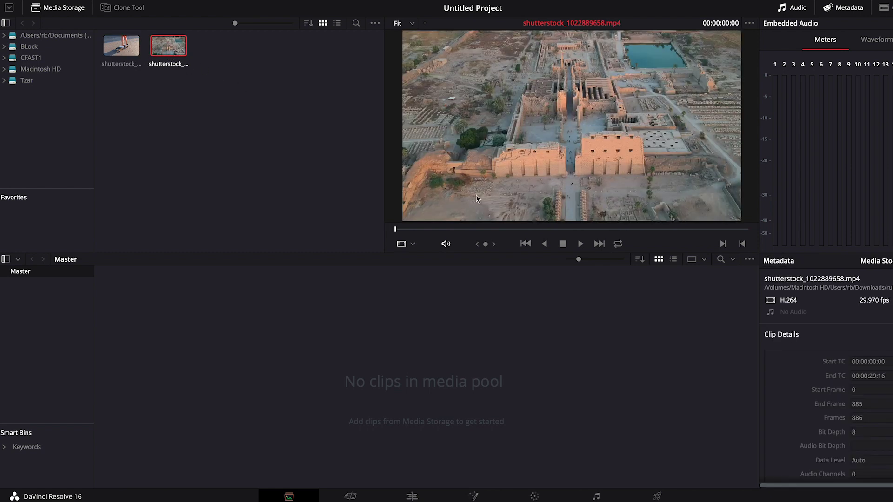
left_click_drag(460, 230, 570, 230)
left_click(126, 48, "shift")
left_click_drag(125, 49, 285, 361)
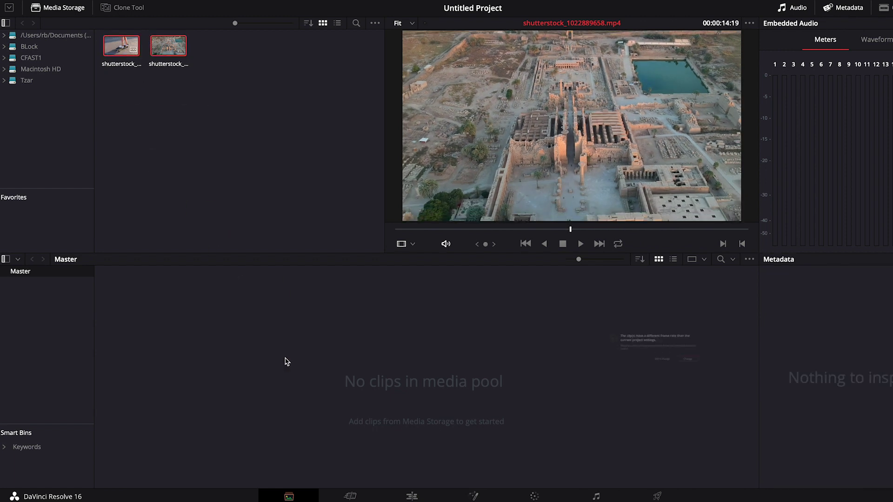
Dismiss the frame-rate prompt, create Timeline 1 from both clips, and go to Color.
left_click(696, 383)
right_click(134, 284)
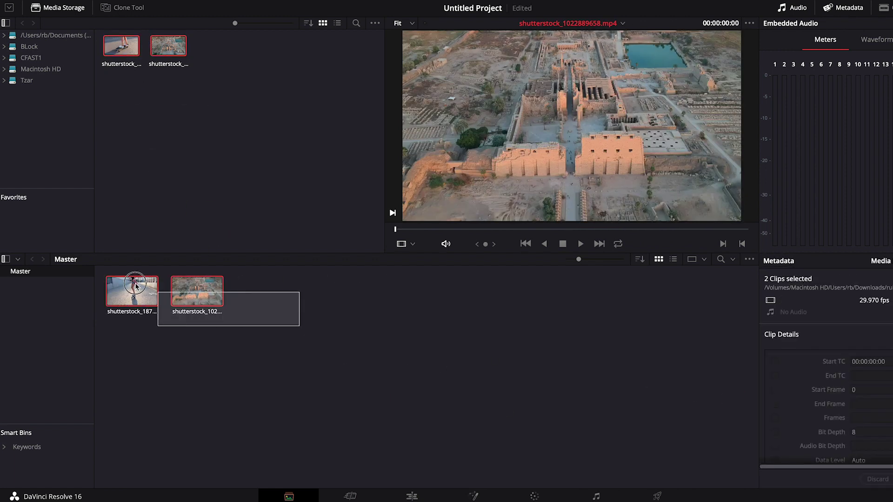
left_click(237, 289)
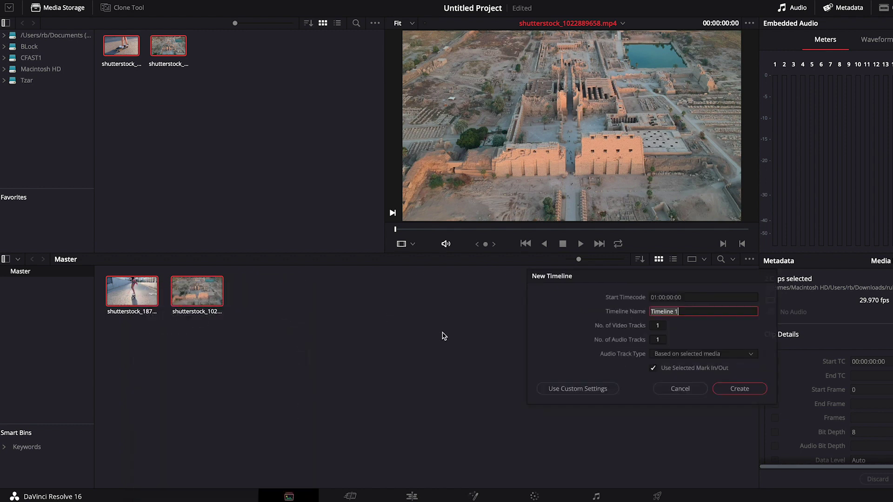
left_click(748, 395)
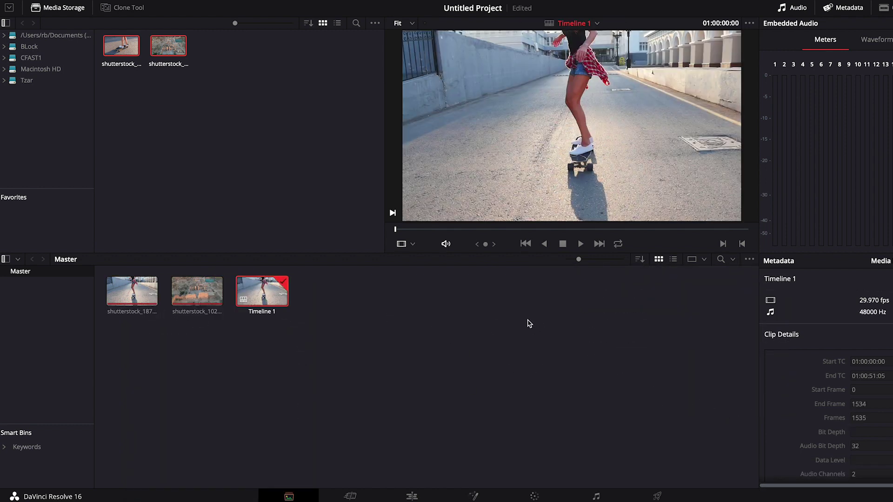
left_click(534, 496)
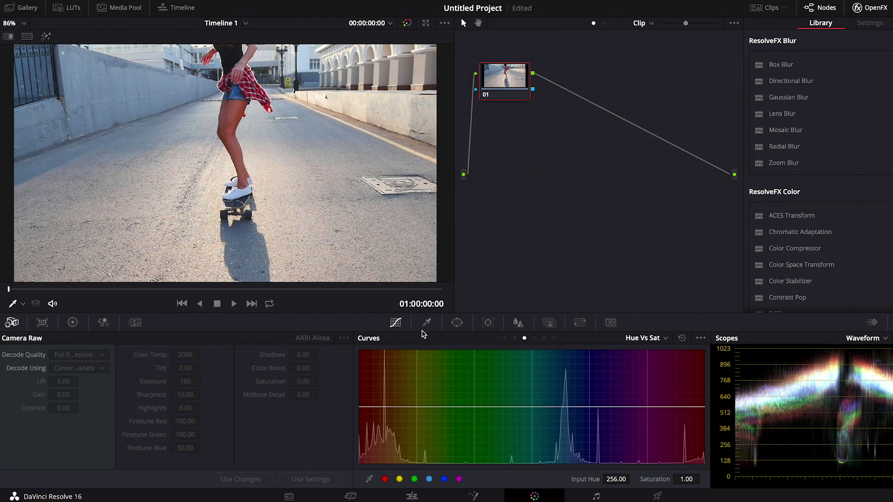
Show the primary wheels, then ripple-trim the skateboard clip to end at the playhead.
left_click(73, 322)
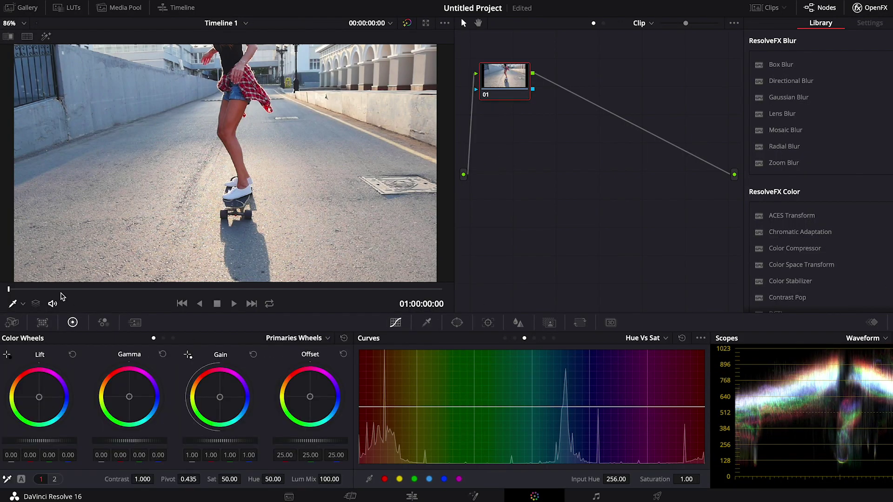
left_click_drag(38, 289, 190, 288)
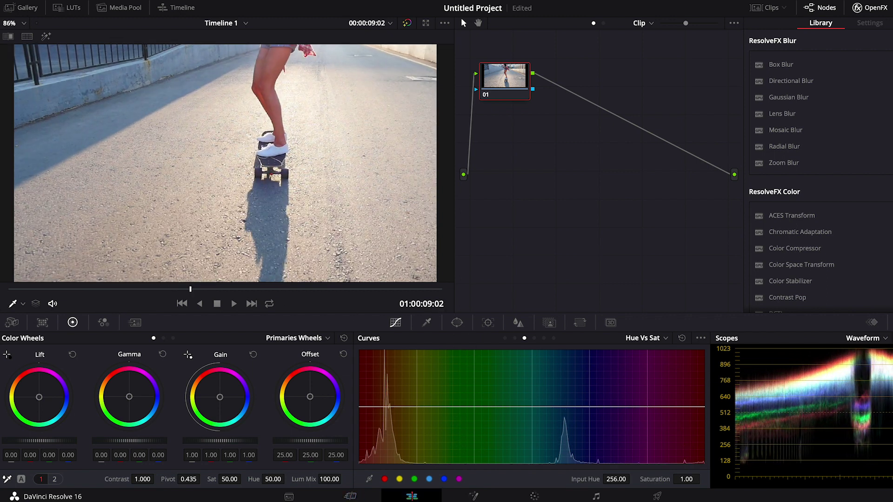
left_click(411, 497)
left_click_drag(342, 354, 344, 351)
key("shift+bracketright")
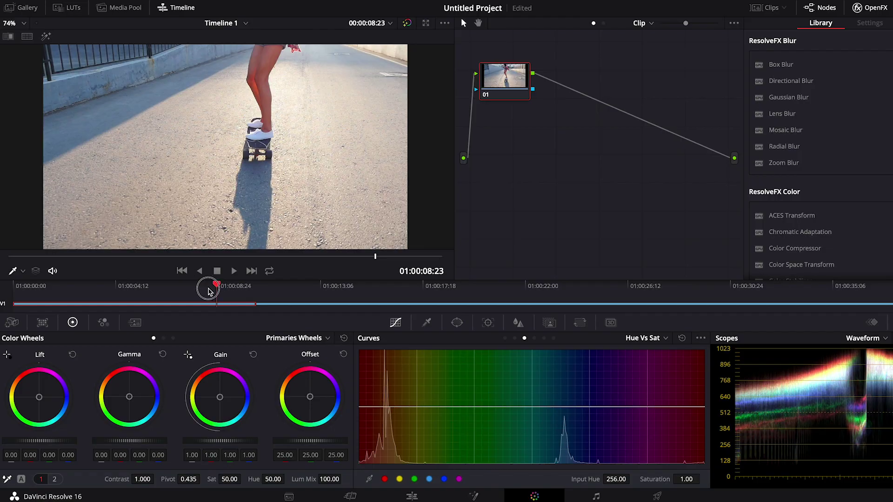
Return to an early skateboard frame, hide the effects library, and shift node 01 left.
left_click_drag(208, 292, 86, 283)
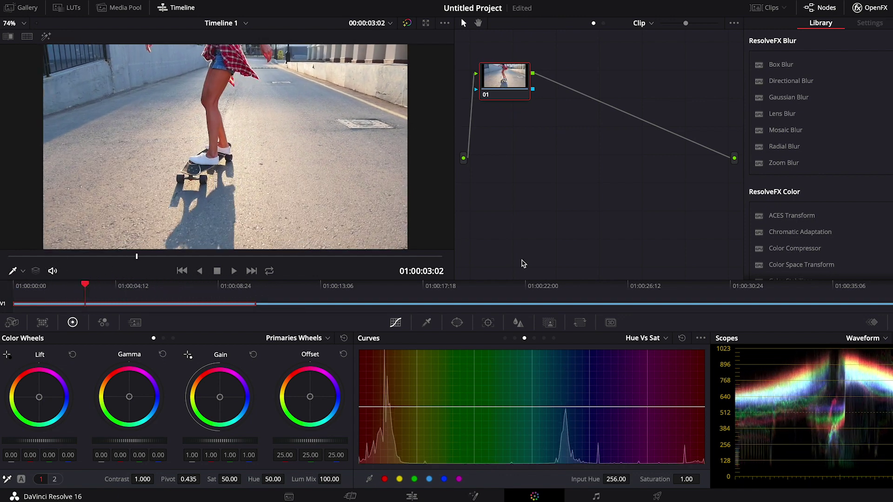
left_click(869, 7)
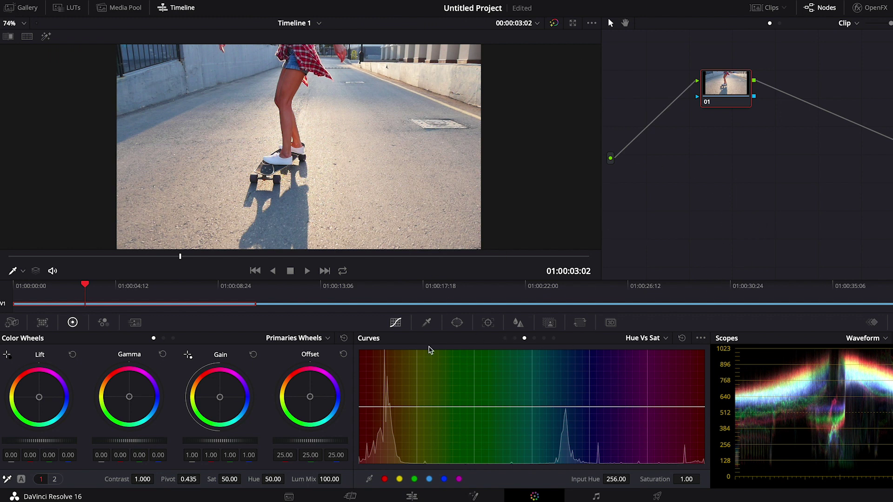
left_click_drag(741, 101, 695, 104)
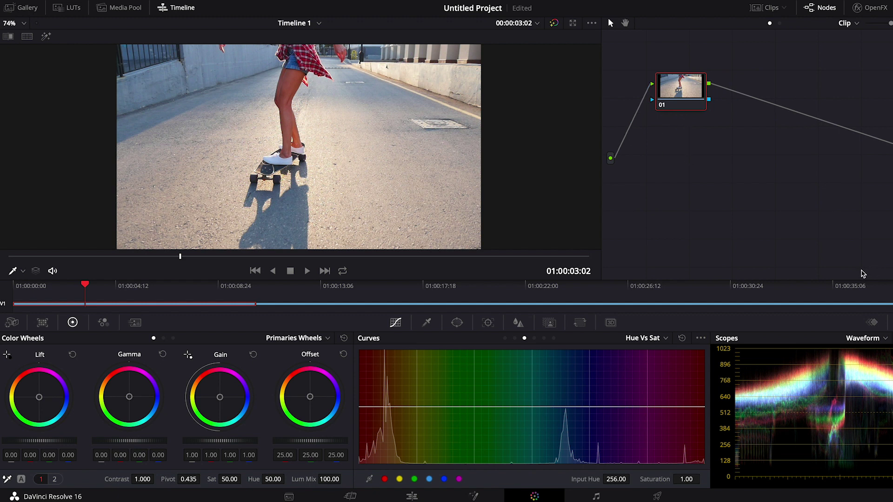
Add serial node 02 after node 01 and select it.
key("alt+s")
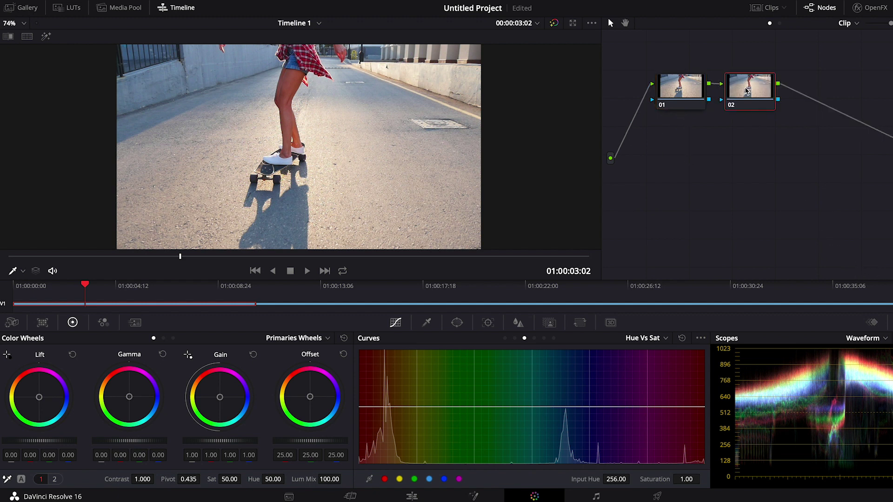
left_click(748, 87)
left_click_drag(748, 87, 751, 88)
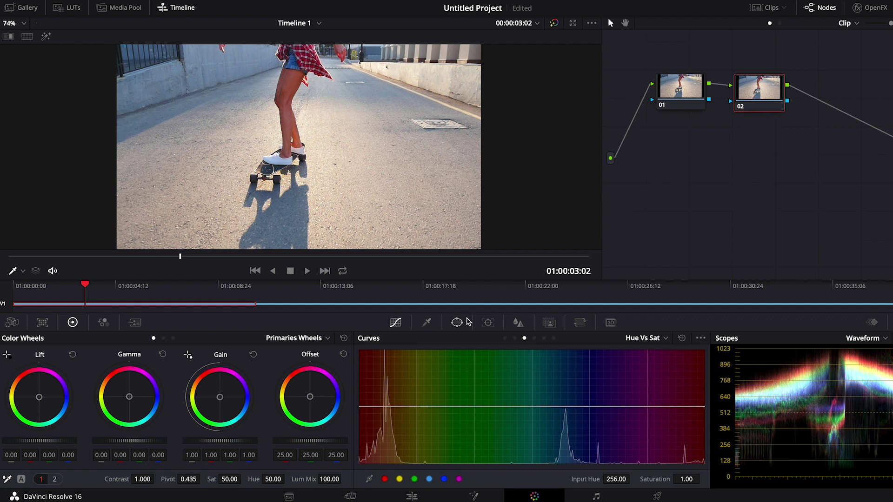
Draw a four-point window around the manhole cover and refine its points.
left_click(457, 322)
left_click(483, 353)
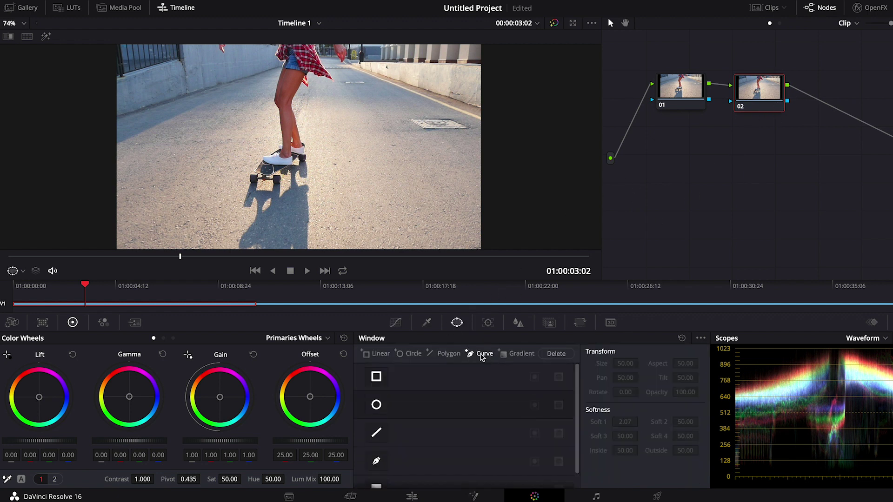
left_click(399, 118)
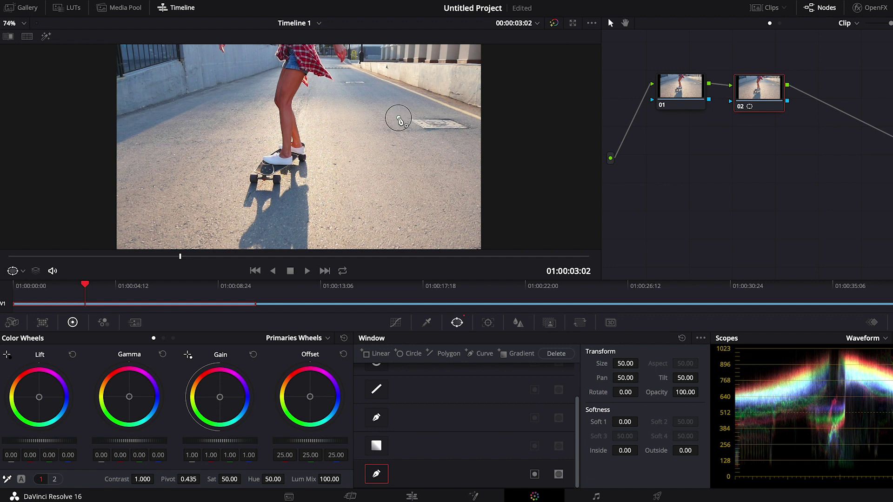
left_click(423, 135)
left_click(477, 131)
left_click(453, 114)
left_click(399, 118)
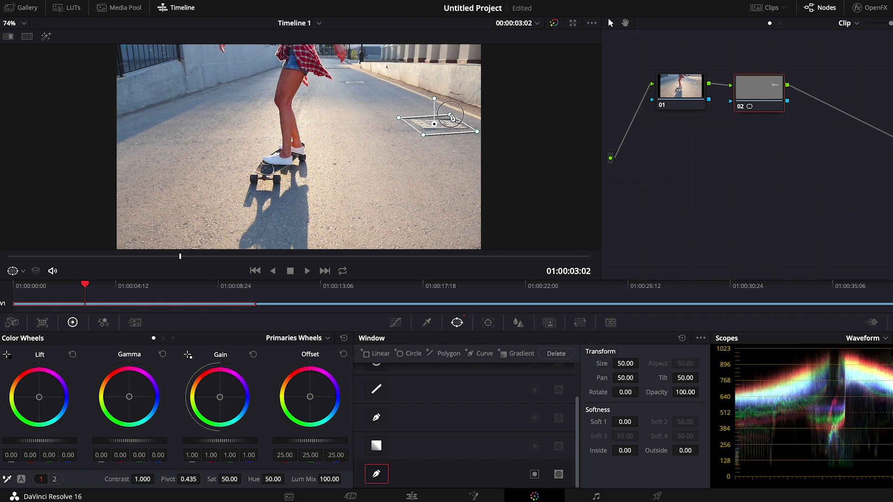
left_click_drag(399, 118, 400, 114)
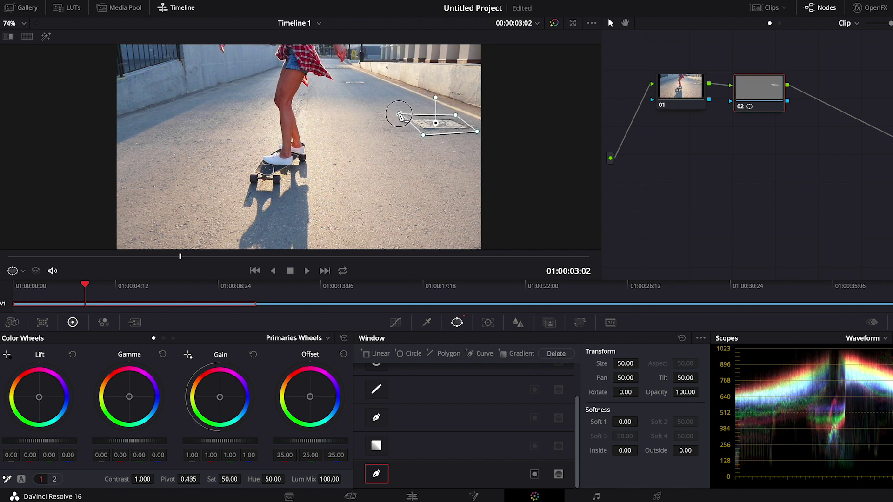
left_click_drag(477, 132, 479, 132)
left_click_drag(423, 135, 414, 132)
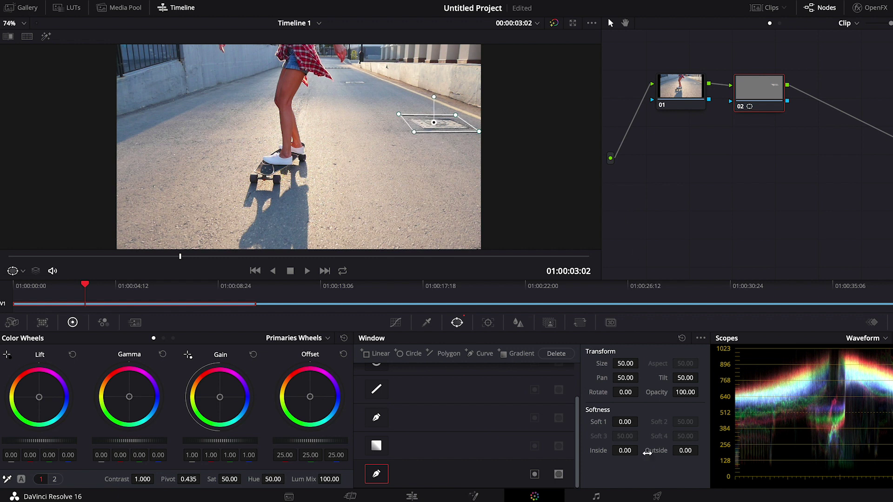
Soften the window's outer edge and rearrange nodes 01 and 02 in the graph.
left_click_drag(696, 460, 718, 451)
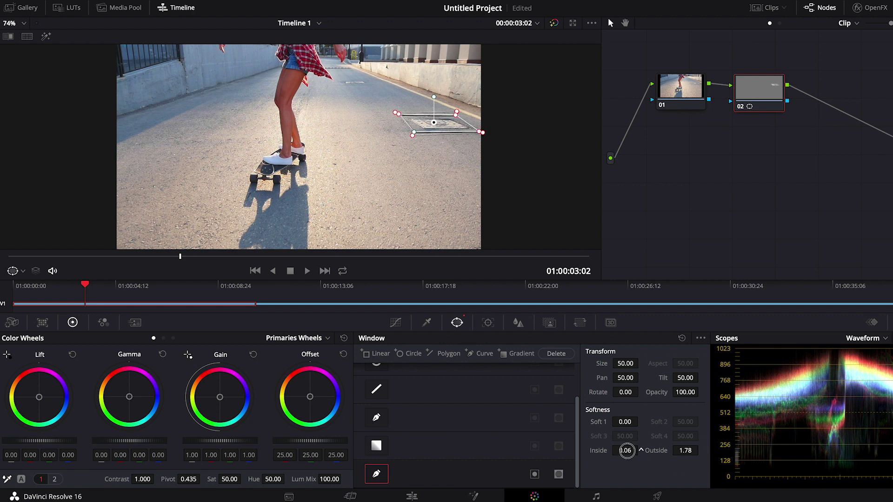
left_click_drag(680, 87, 663, 88)
left_click_drag(759, 93, 742, 97)
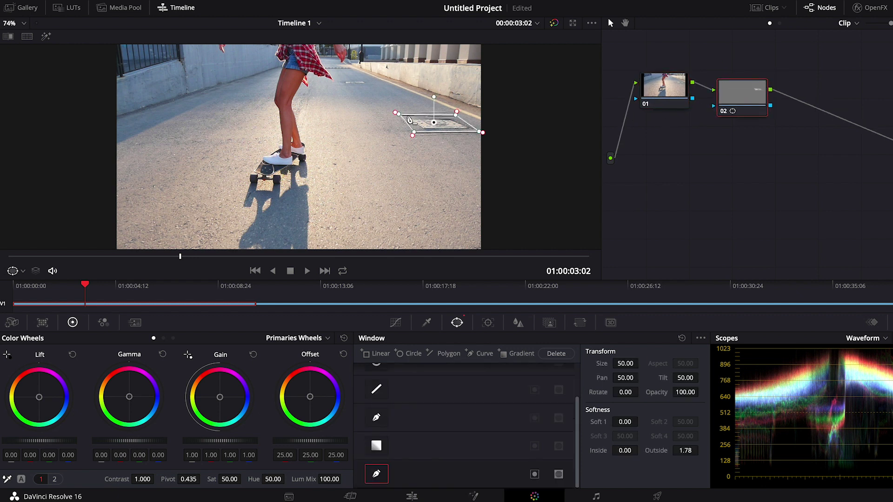
left_click_drag(398, 120, 412, 138)
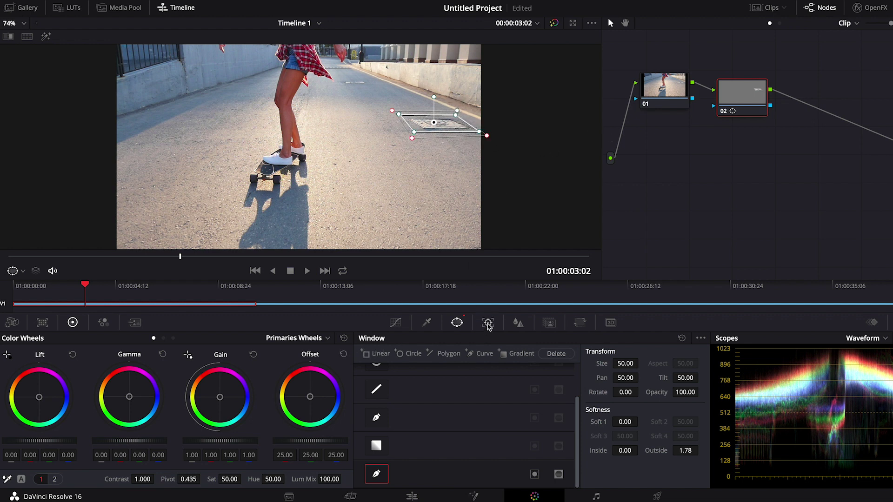
left_click(487, 324)
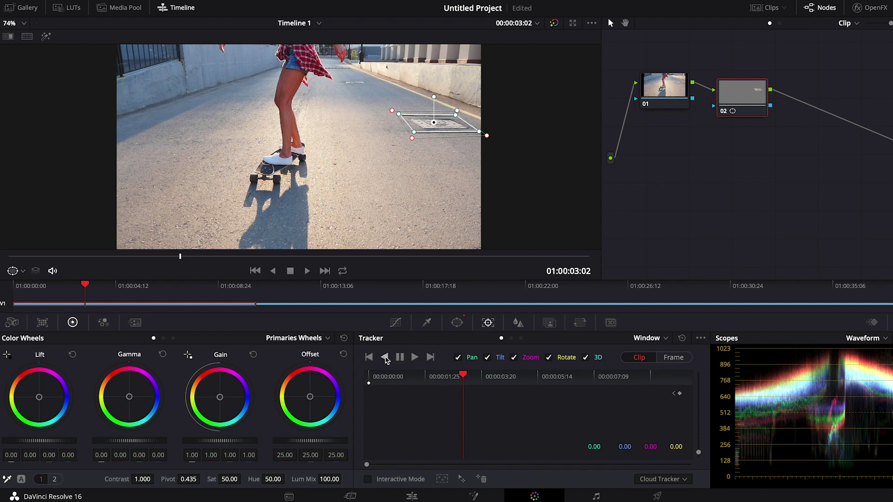
Track the manhole window backward and forward through the clip, then add serial node 03.
left_click(385, 357)
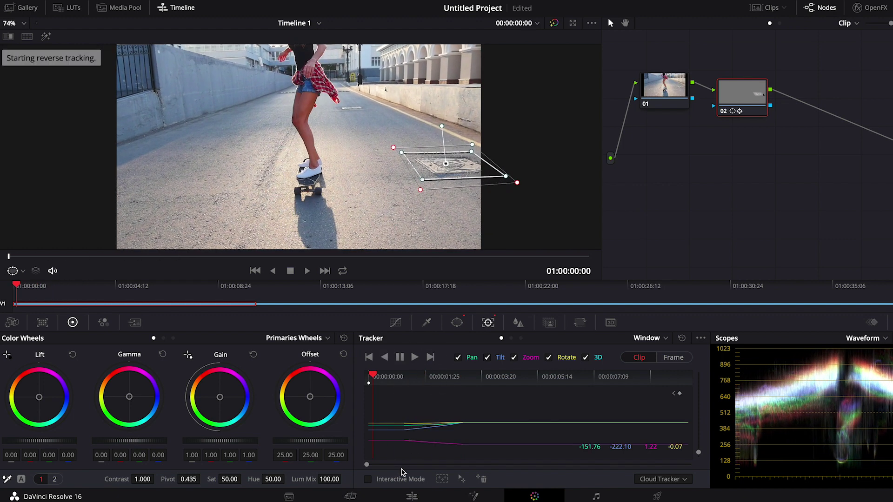
left_click_drag(369, 374, 463, 375)
left_click(414, 357)
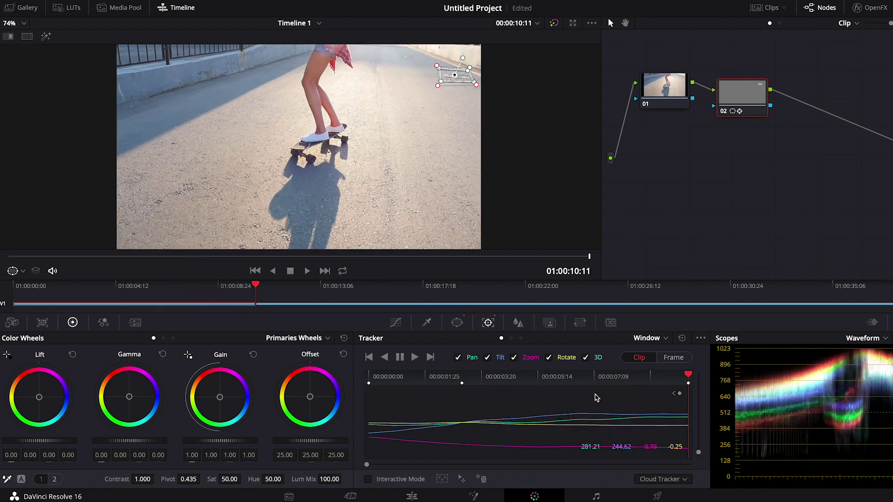
left_click_drag(214, 293, 147, 292)
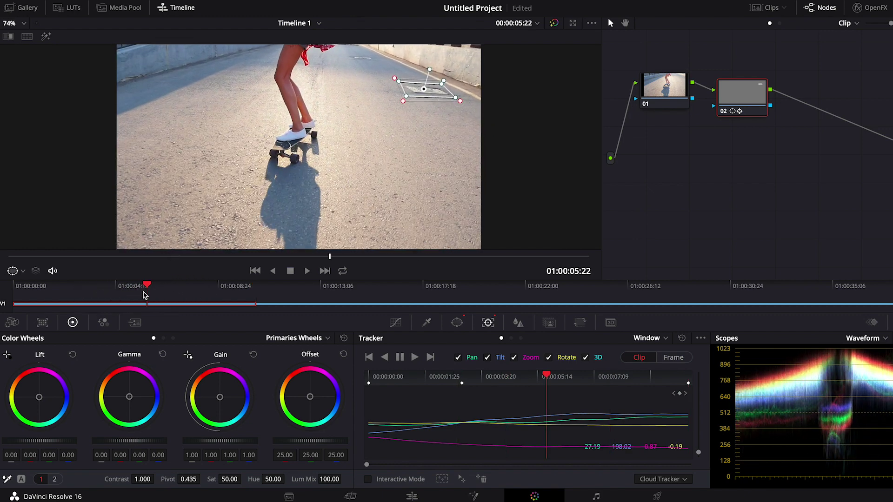
left_click_drag(765, 115, 768, 113)
key("alt+s")
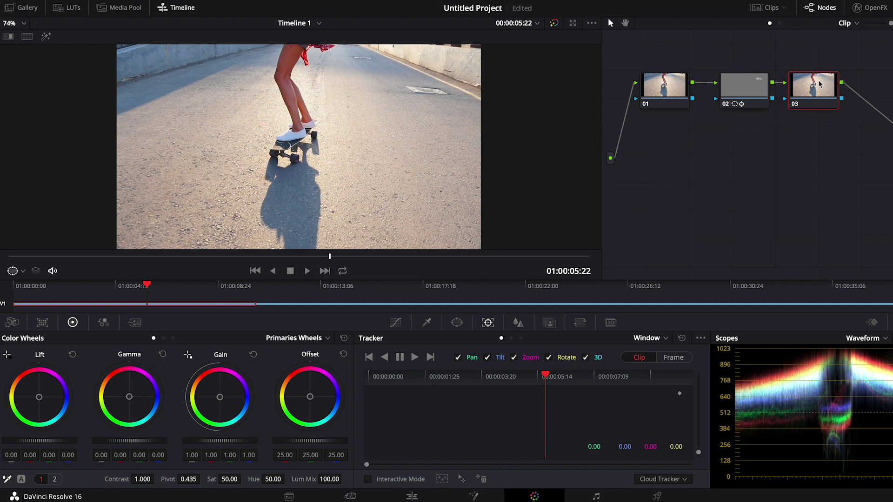
Place node 03 beside node 02 and feed node 02's key output into node 03.
left_click_drag(820, 83, 738, 163)
left_click_drag(747, 103, 730, 91)
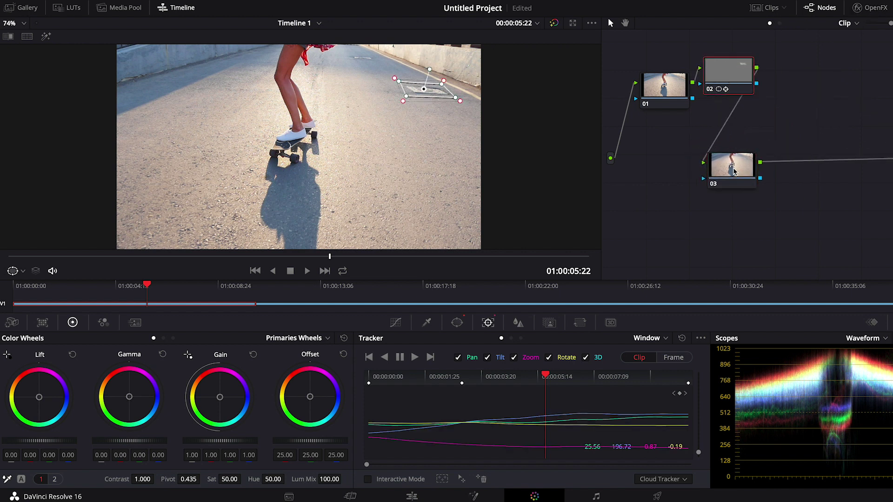
left_click_drag(734, 172, 805, 83)
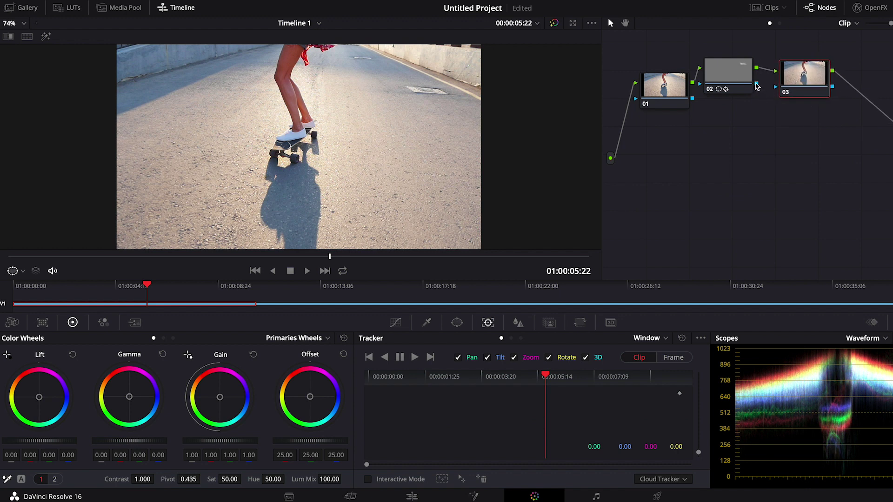
left_click_drag(756, 87, 814, 86)
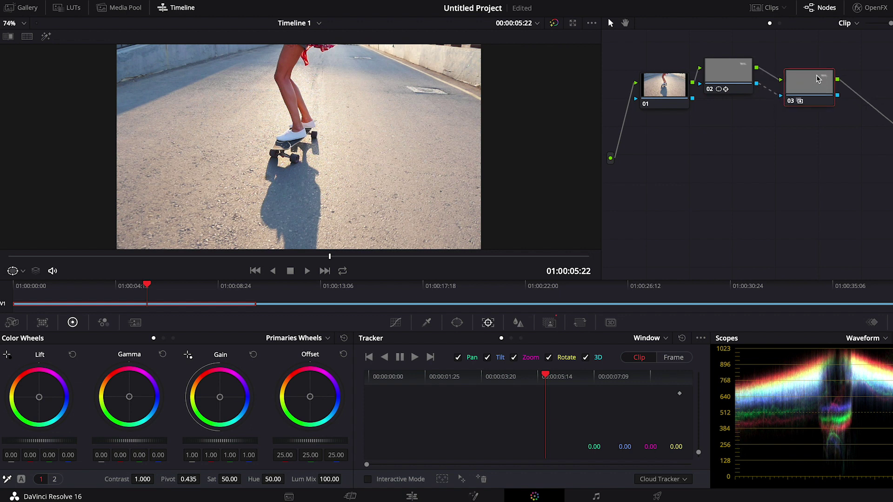
Toggle Highlight on and off to check the matte, and nudge node 03 right.
left_click(46, 37)
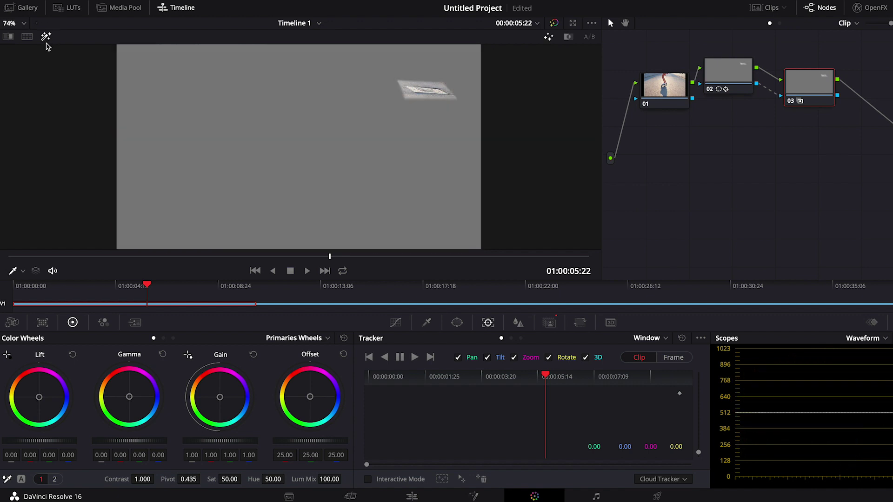
left_click(46, 37)
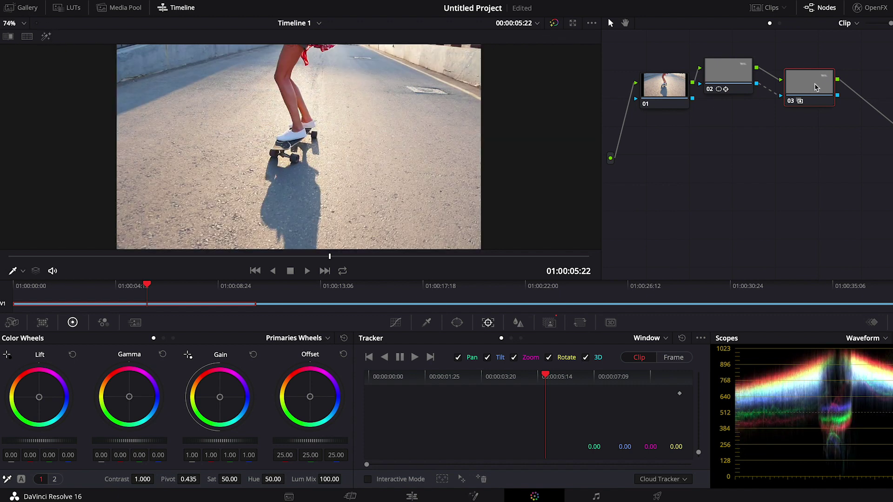
left_click_drag(817, 88, 828, 87)
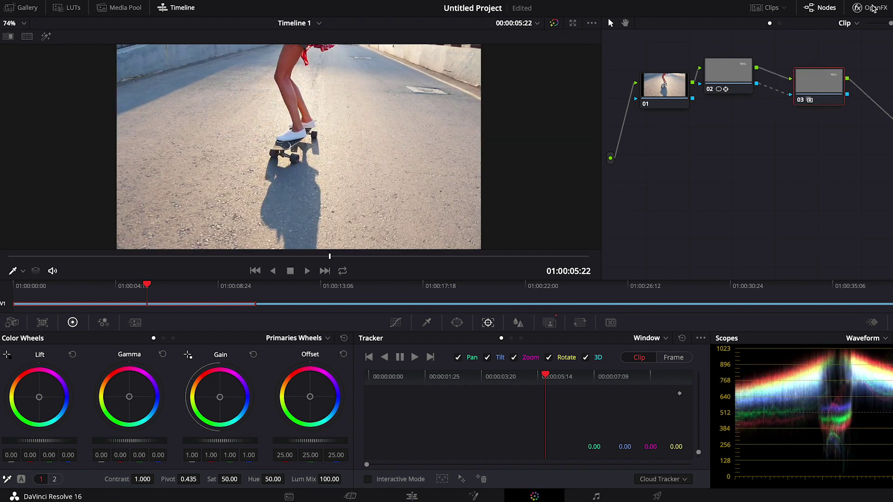
left_click(869, 8)
Search effects for 'ob', apply Object Removal to node 03, and run Scene Analysis.
key("ctrl+f")
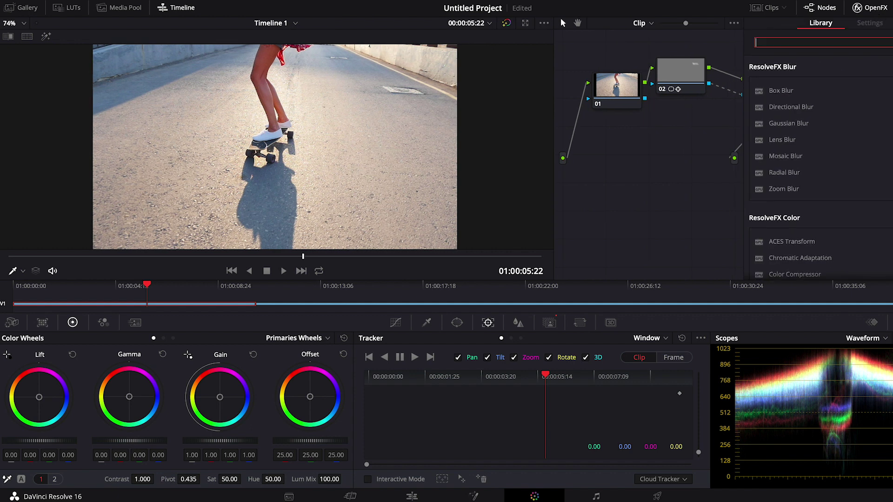
type("ob")
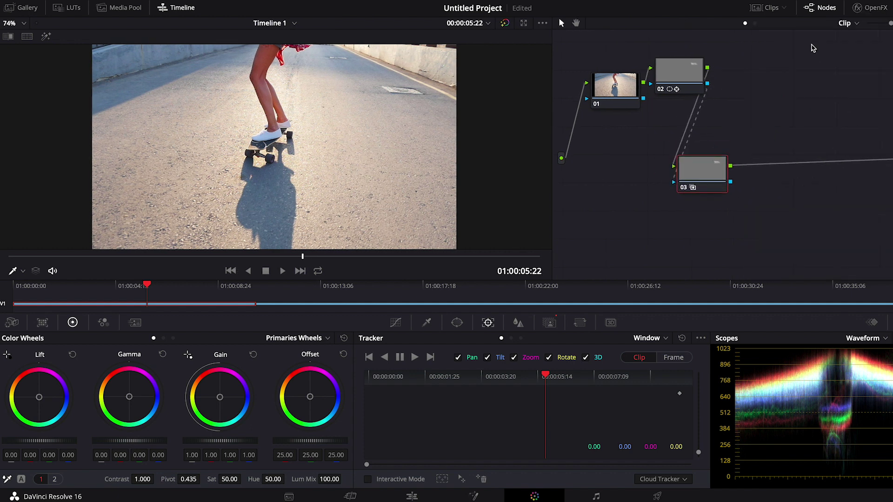
left_click(870, 8)
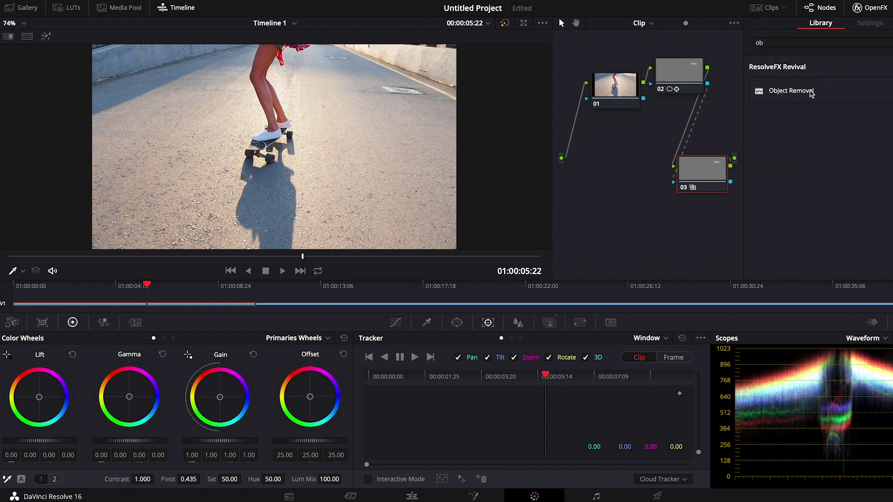
double_click(795, 91)
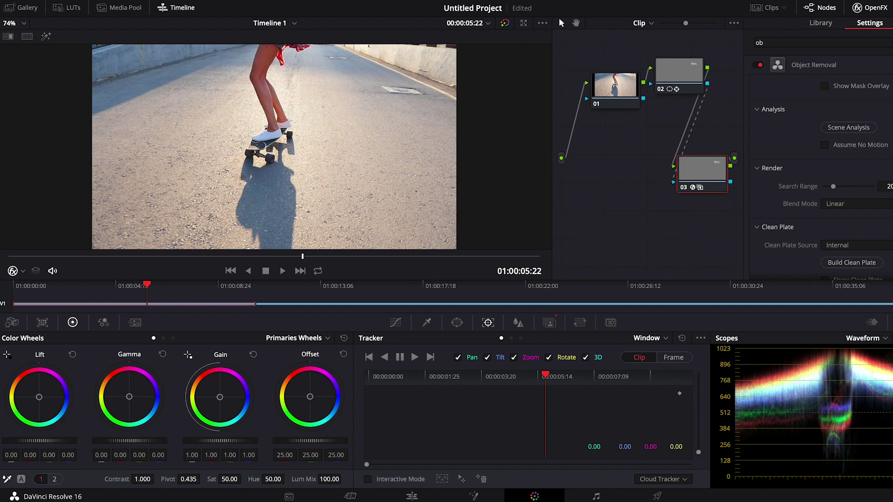
left_click(848, 128)
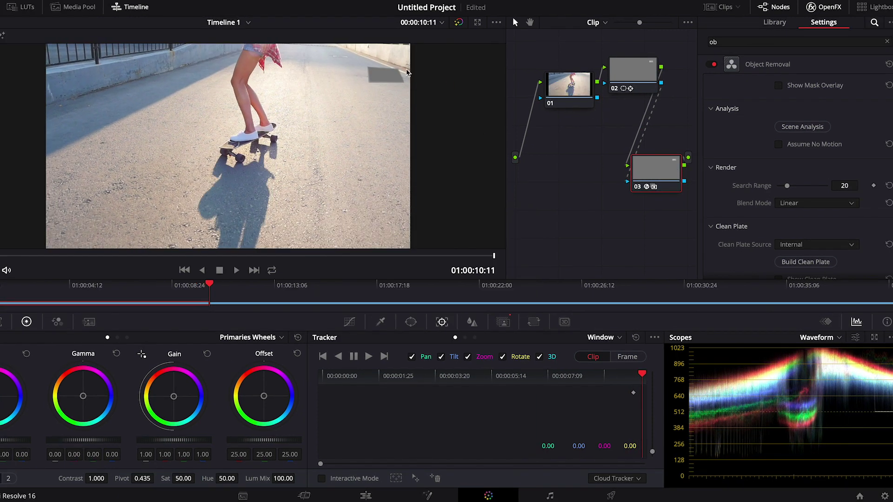
Scrub through the clip, including around nine seconds, to review the road plate removal.
left_click_drag(179, 292, 41, 297)
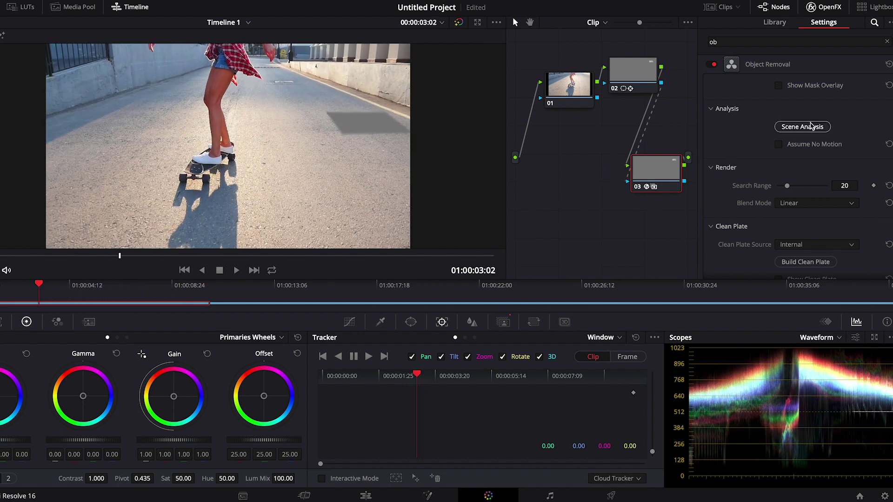
scroll(833, 250, "down", 2)
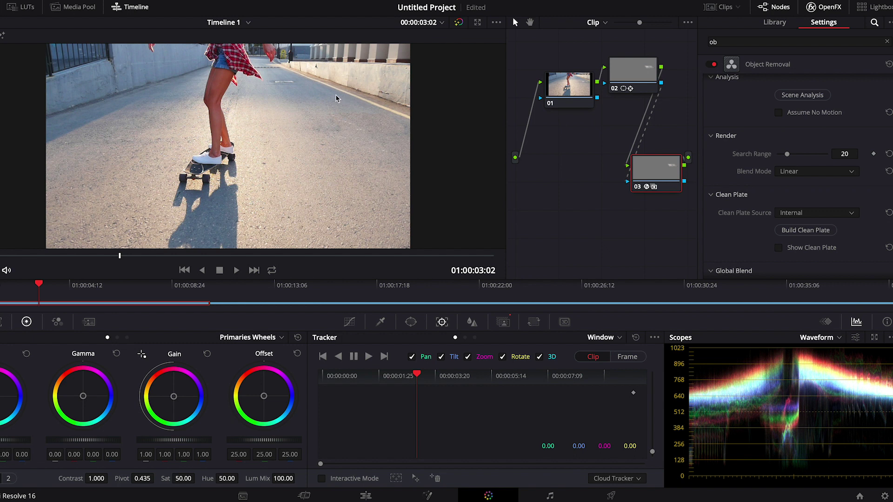
left_click_drag(66, 285, 87, 282)
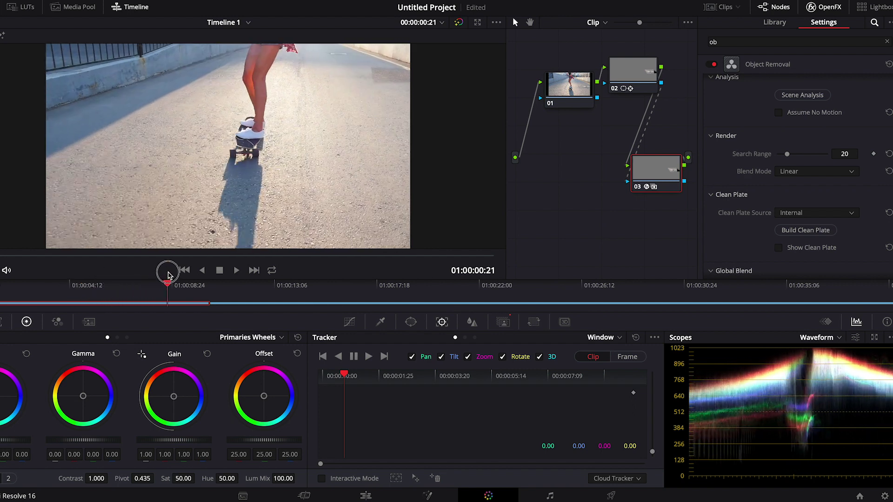
left_click_drag(186, 274, 206, 251)
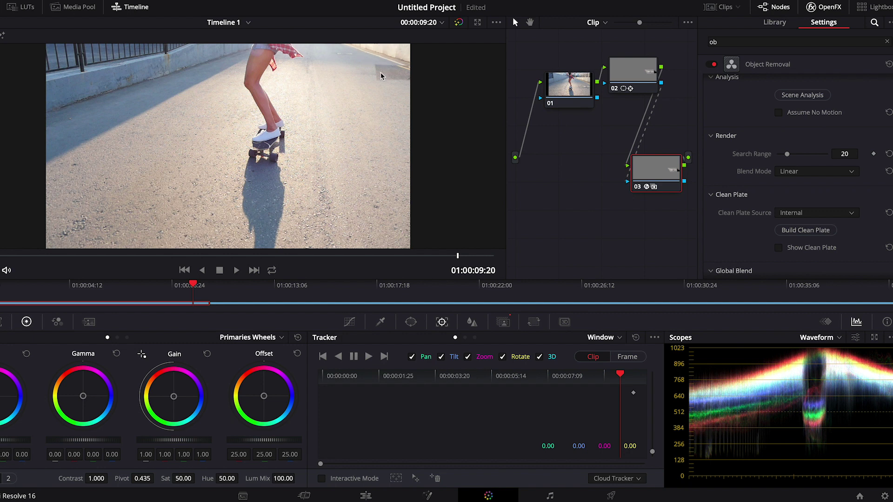
left_click_drag(199, 289, 132, 286)
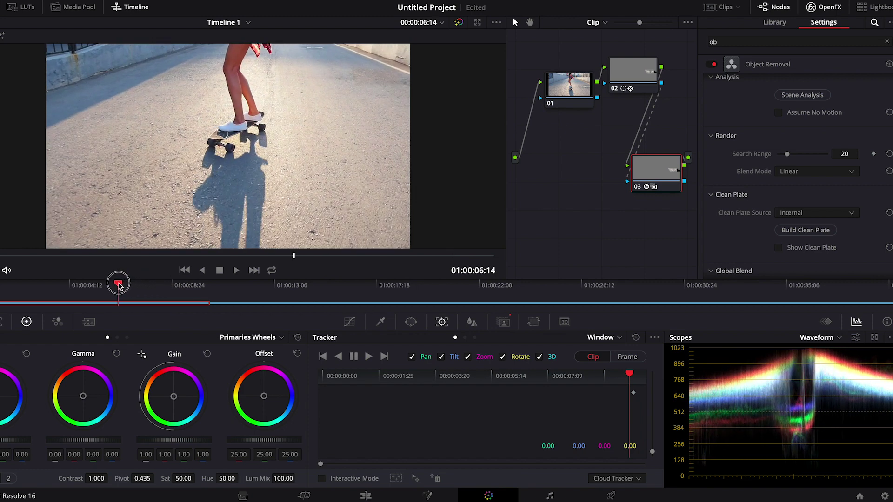
mouse_move(123, 292)
left_mouse_down()
mouse_move(60, 287)
mouse_move(183, 290)
mouse_move(129, 294)
mouse_move(116, 286)
mouse_move(152, 285)
mouse_move(137, 286)
left_mouse_up()
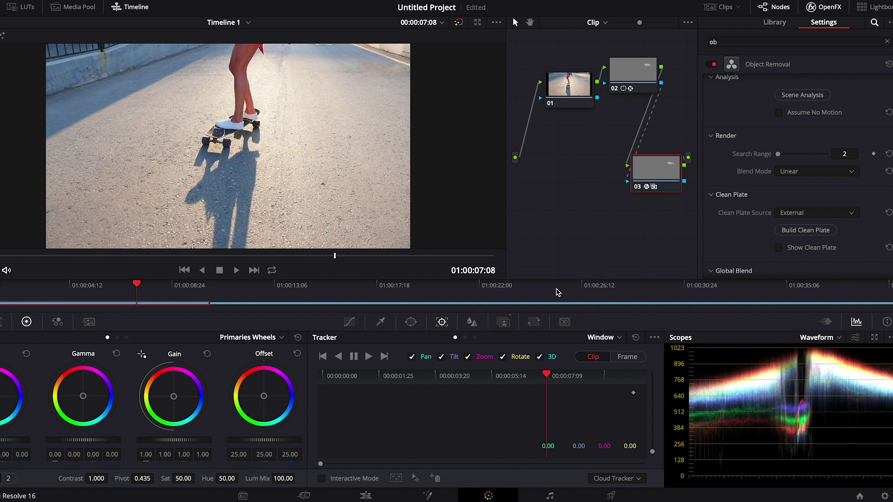
left_click(827, 321)
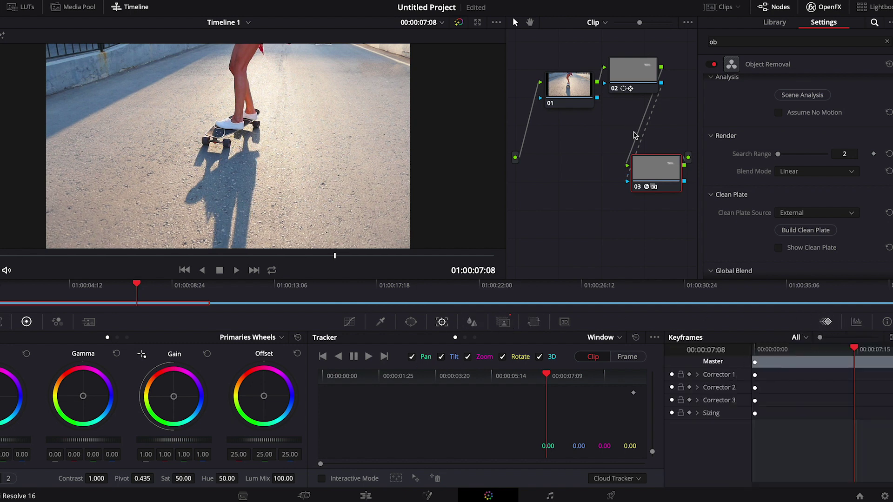
Add keyframes on Corrector 3, including a dynamic keyframe, and move to 00:00:09:29.
left_click(690, 400)
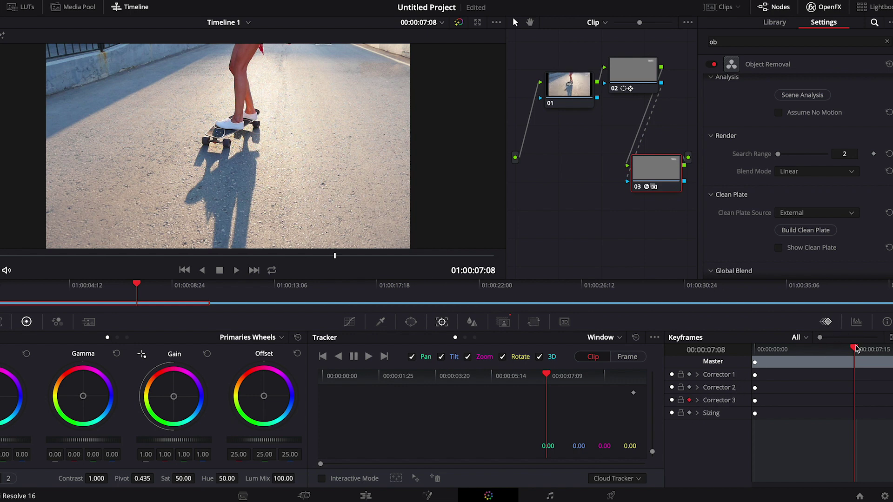
right_click(854, 409)
left_click(880, 421)
left_click_drag(856, 348, 890, 348)
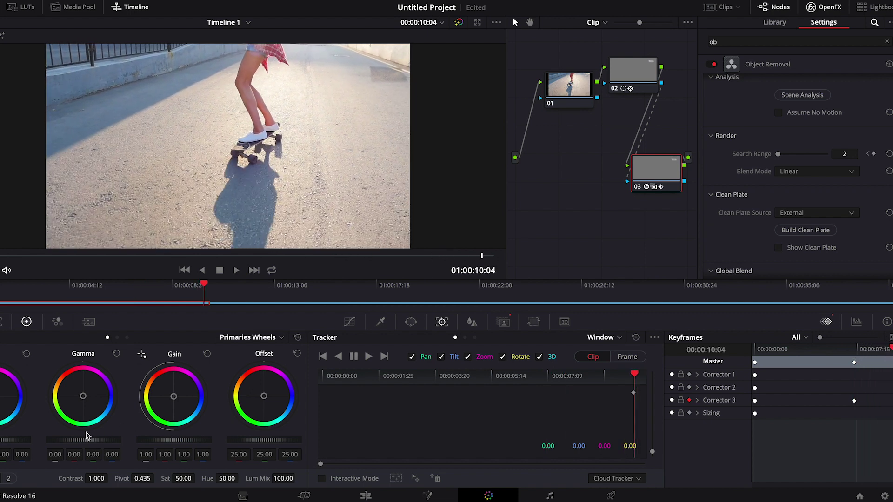
Raise node 03's Offset and Gain, then scrub the keyframes to compare frames.
left_click_drag(253, 443, 395, 444)
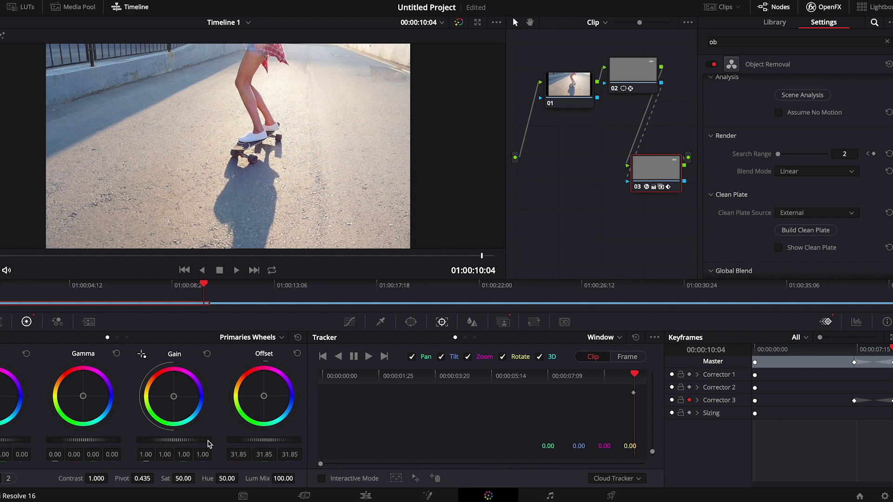
left_click_drag(158, 443, 190, 440)
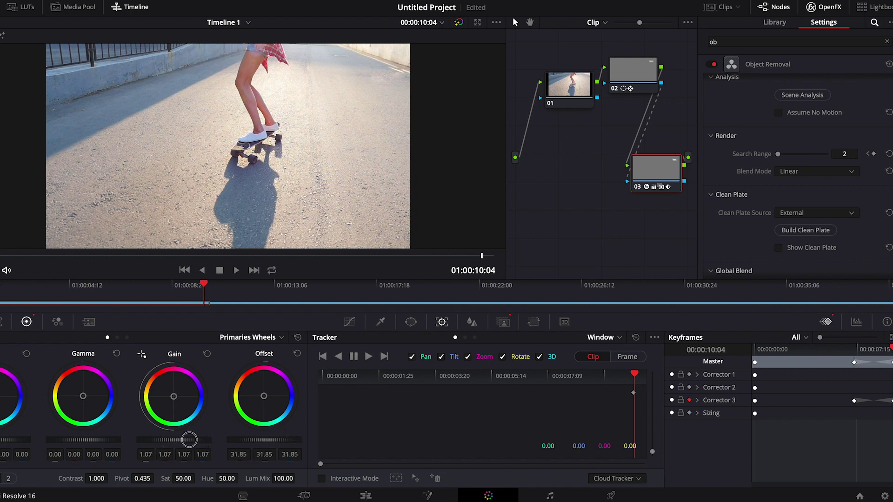
left_click_drag(888, 344, 803, 347)
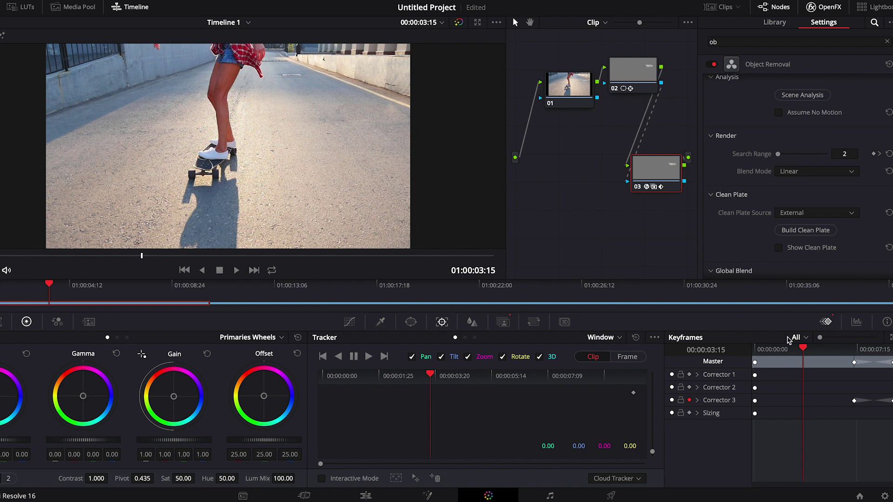
left_click_drag(817, 348, 890, 358)
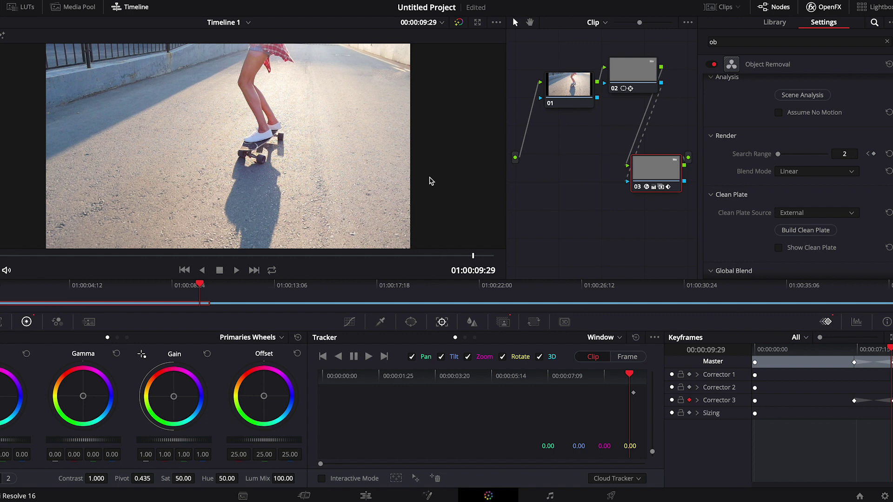
left_click_drag(795, 348, 851, 348)
Trim the Egypt temple clip's end to the playhead at 01:00:30:01 and return to Color.
left_click_drag(268, 299, 605, 285)
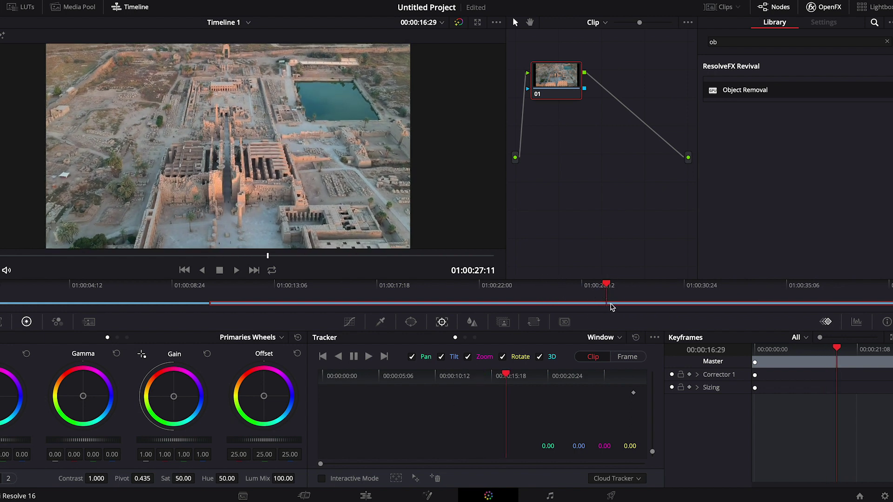
left_click(366, 495)
left_click(340, 350)
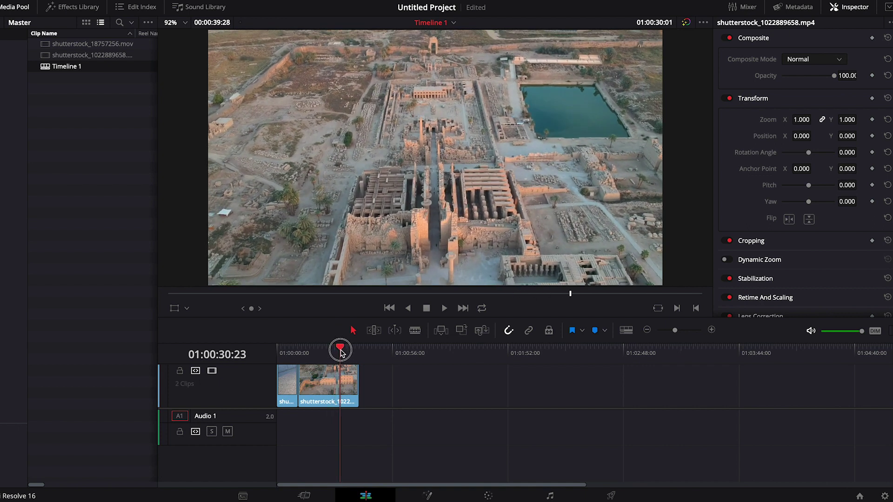
left_click_drag(341, 350, 339, 349)
key("ctrl+shift+]")
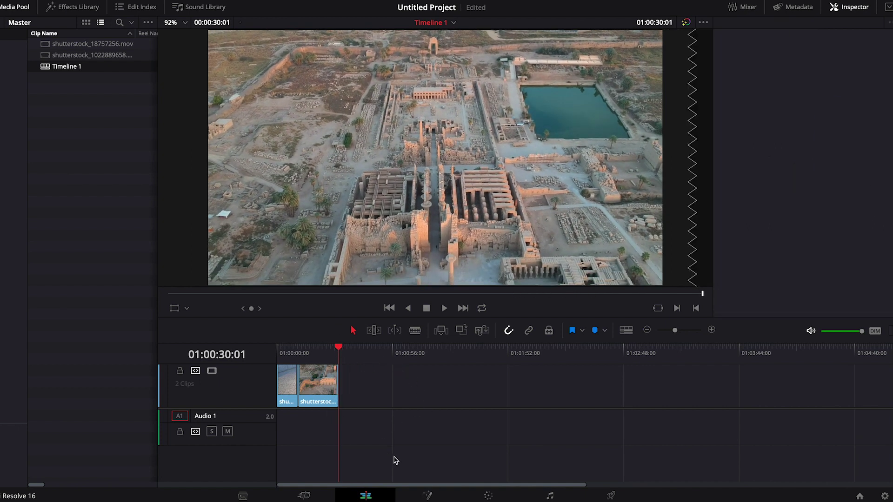
left_click(488, 496)
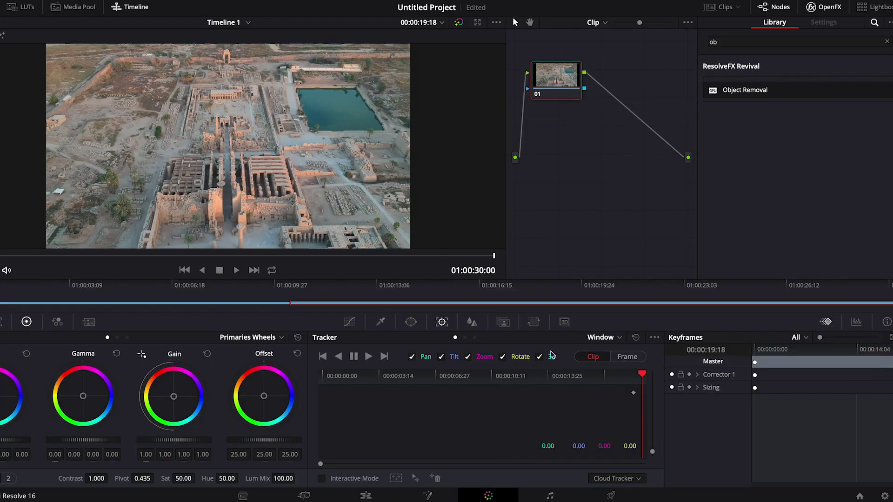
Add serial node 02 after node 01 and give it a rectangular window.
left_click_drag(571, 95, 568, 101)
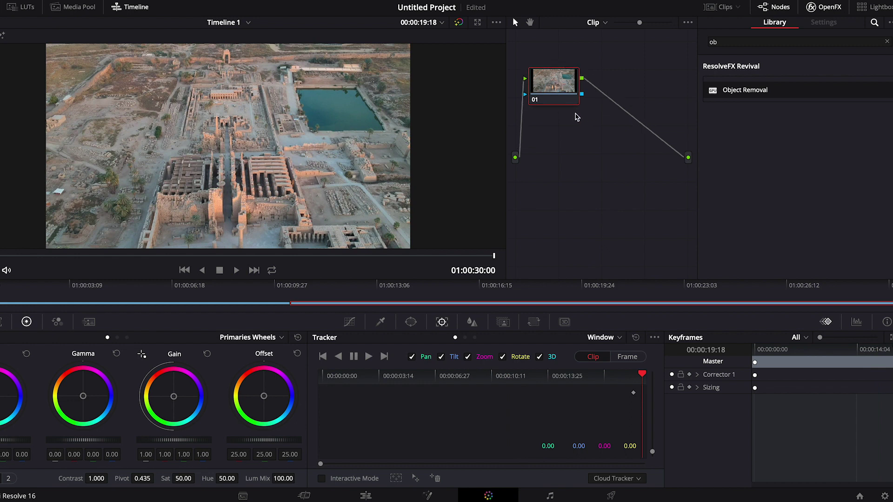
key("alt+s")
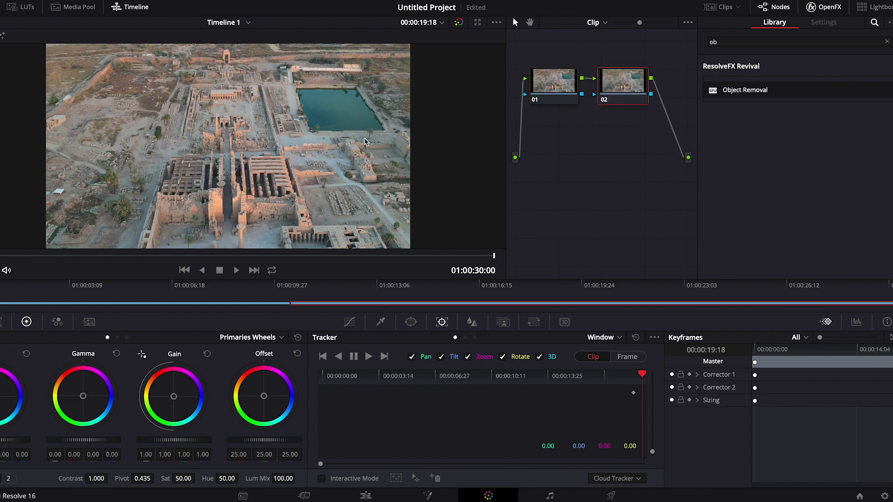
left_click(411, 322)
left_click(330, 376)
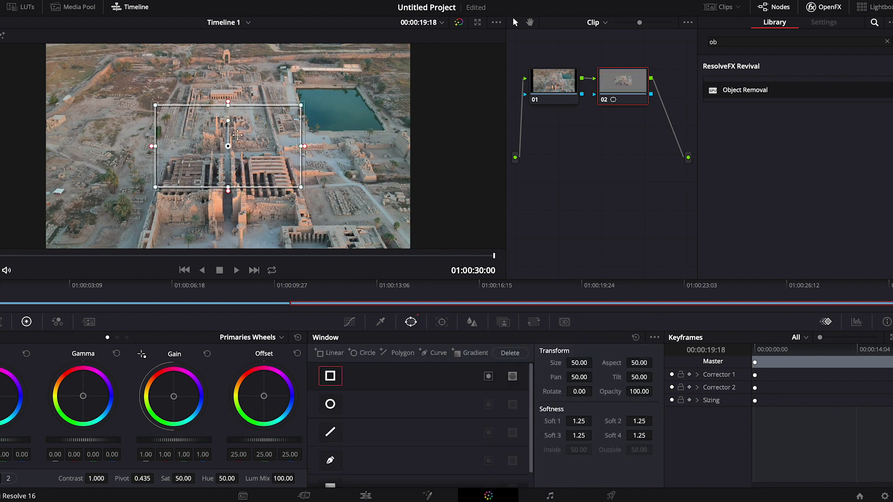
Move the window over the lake and drag its corners to outline the lake's edges.
left_click_drag(237, 135, 338, 107)
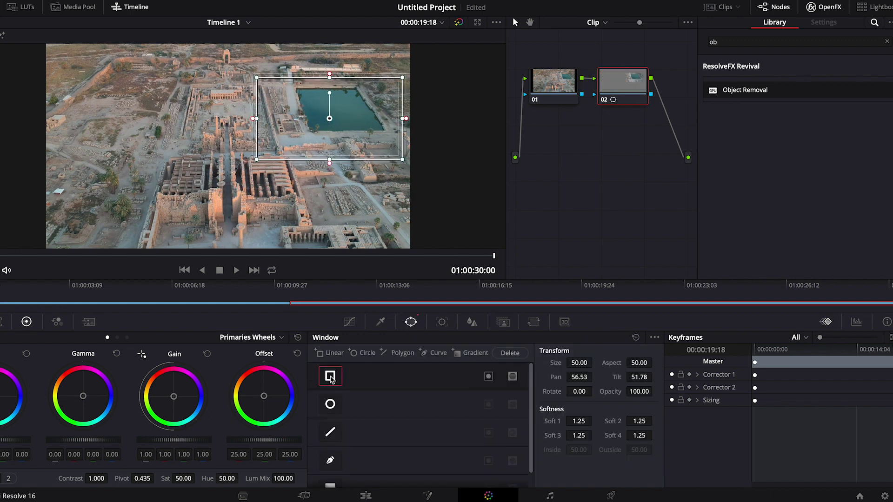
left_click_drag(368, 139, 397, 141)
left_click_drag(285, 161, 305, 133)
left_click_drag(431, 163, 389, 133)
left_click_drag(428, 80, 354, 80)
left_click_drag(397, 136, 400, 136)
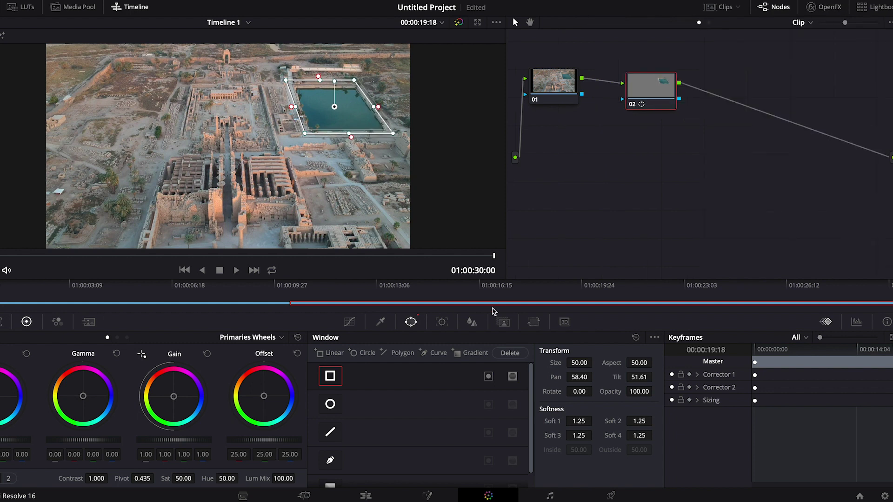
left_click(442, 321)
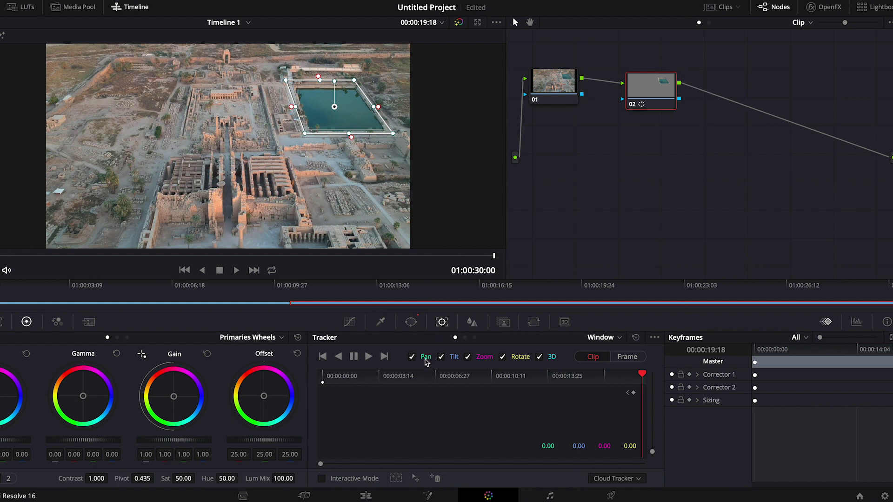
Track node 02's lake window in reverse through the clip, then scrub to confirm it follows the lake.
left_click(344, 358)
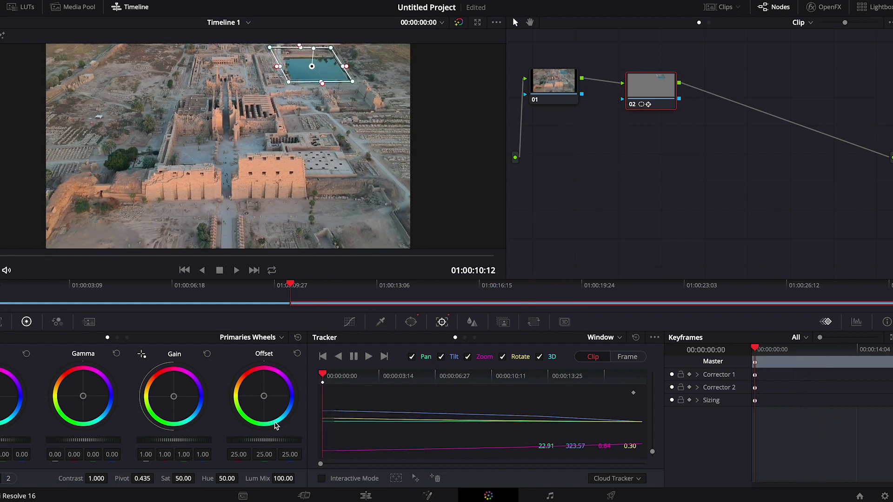
left_click_drag(333, 289, 697, 291)
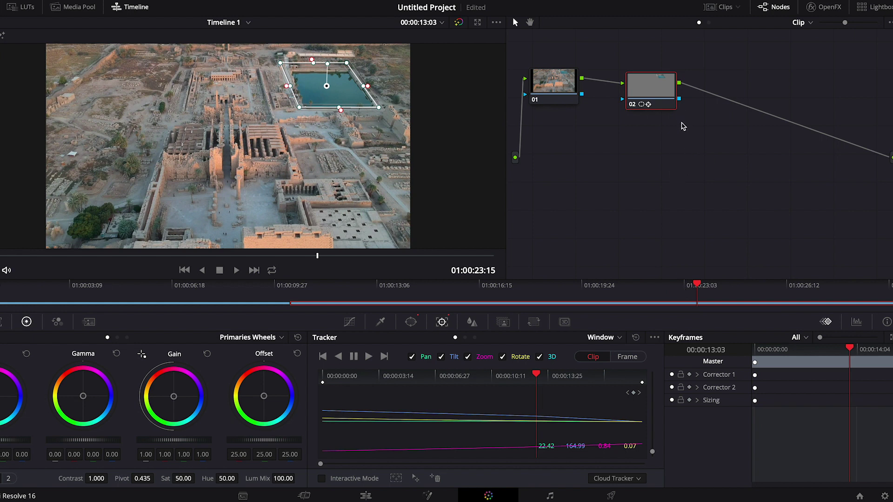
Add serial node 03 after node 02 and position it in the node graph.
key("alt+s")
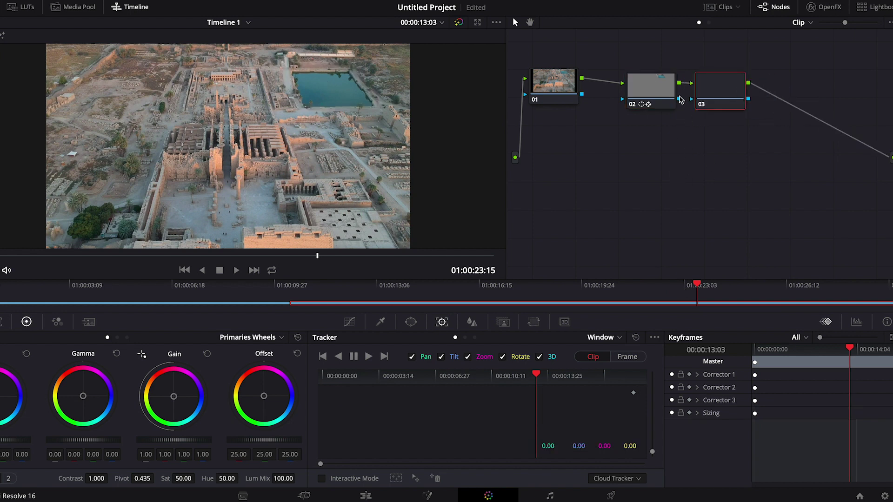
left_click_drag(720, 89, 650, 163)
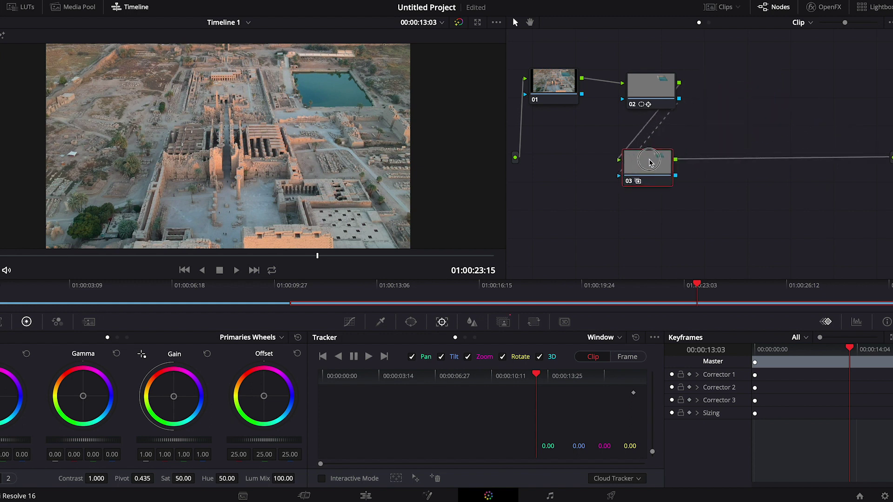
left_click(809, 6)
Apply Object Removal to node 03, run Scene Analysis, and scrub back to inspect the grey patch.
left_click_drag(745, 97, 652, 163)
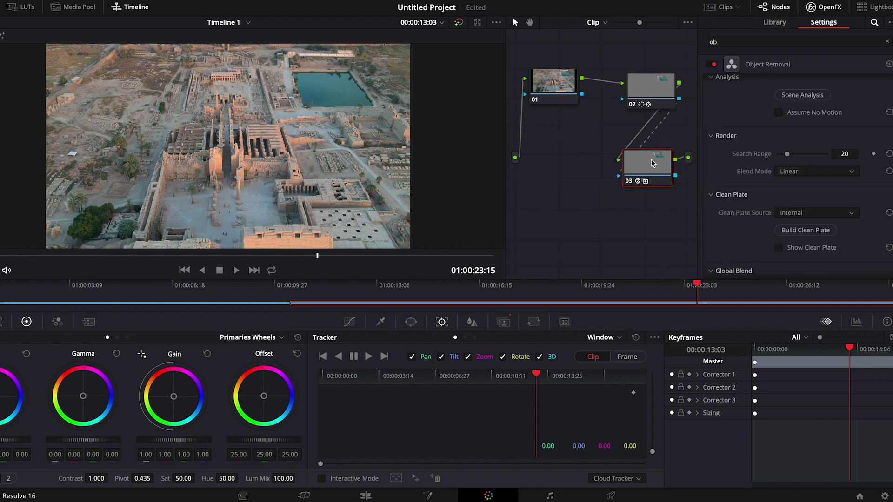
left_click(800, 95)
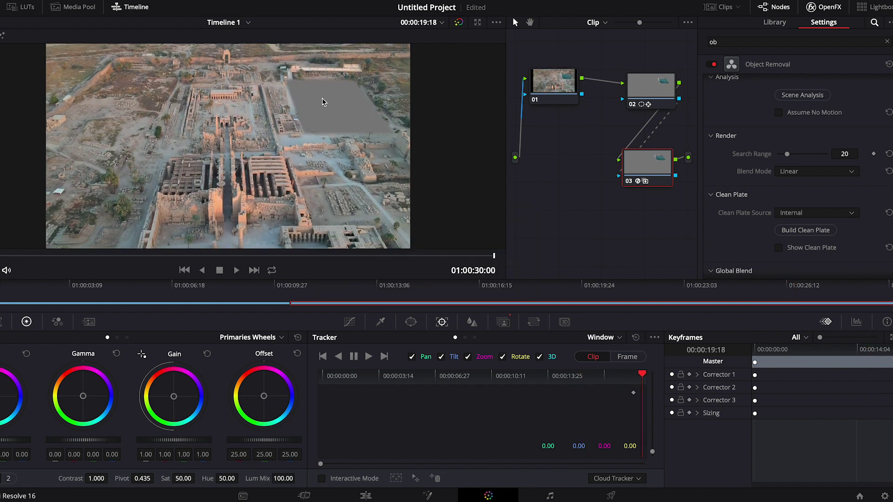
left_click(686, 296)
left_click_drag(687, 296, 661, 303)
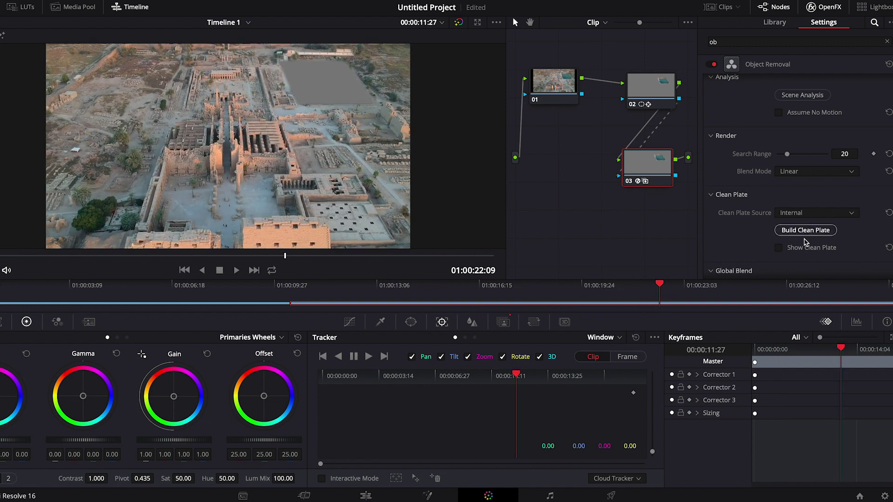
Build the clean plate and scrub back and forth to review the lake's removal.
left_click(804, 234)
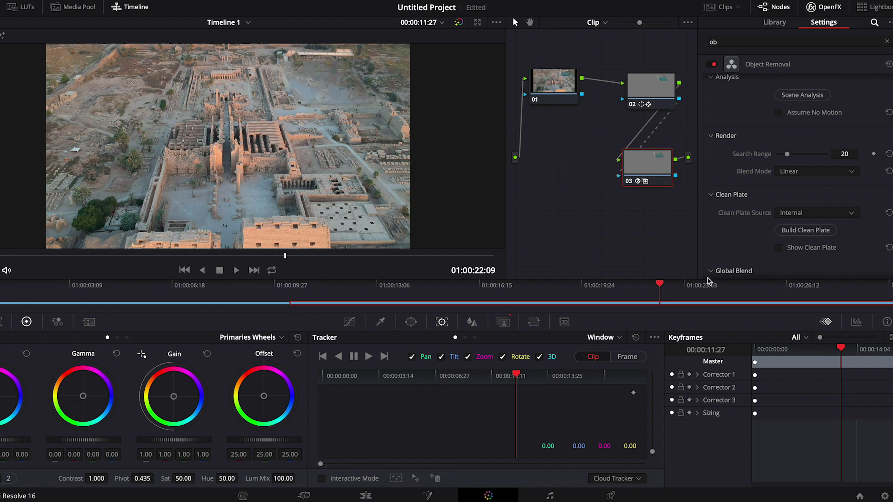
left_click_drag(548, 290, 490, 281)
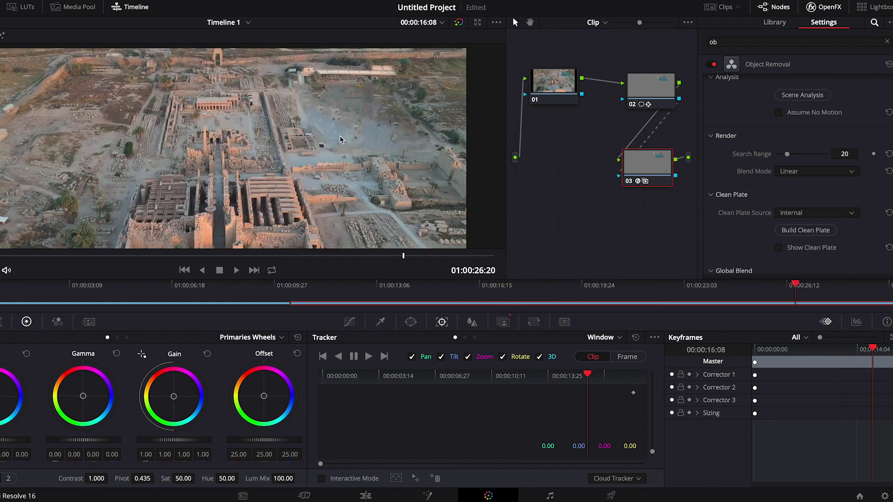
scroll(339, 139, "down", 3)
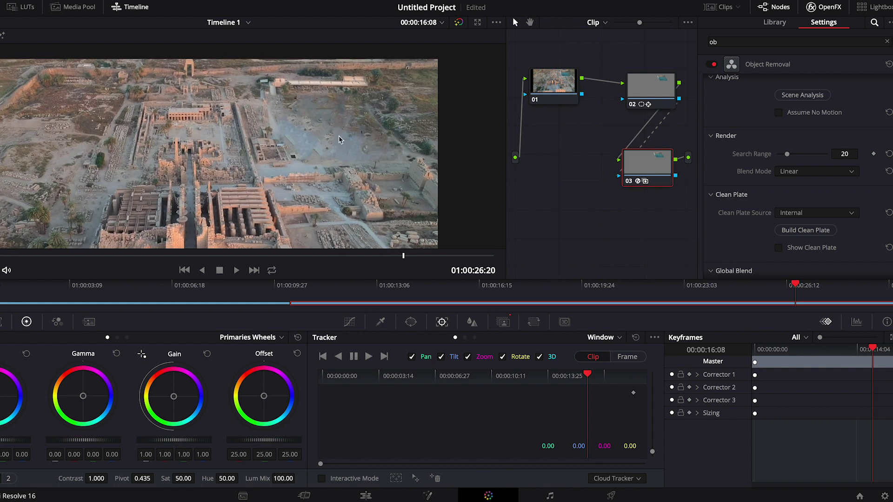
left_click_drag(594, 285, 433, 285)
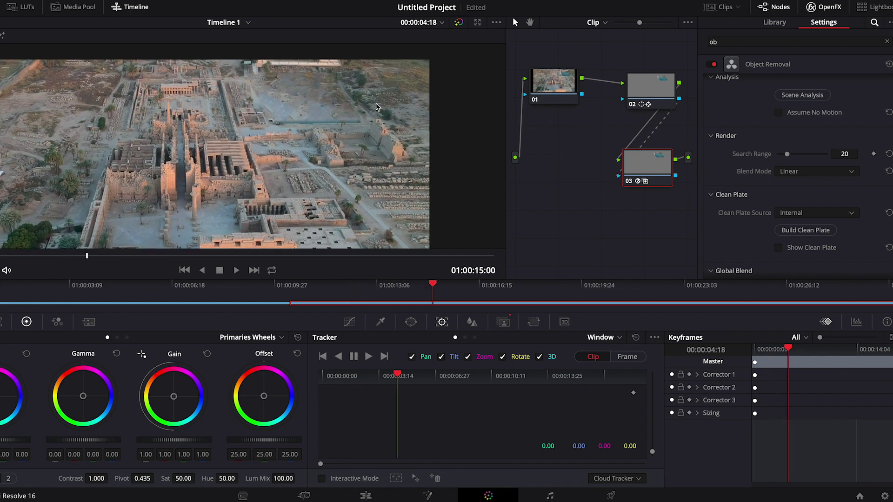
left_click_drag(492, 286, 690, 286)
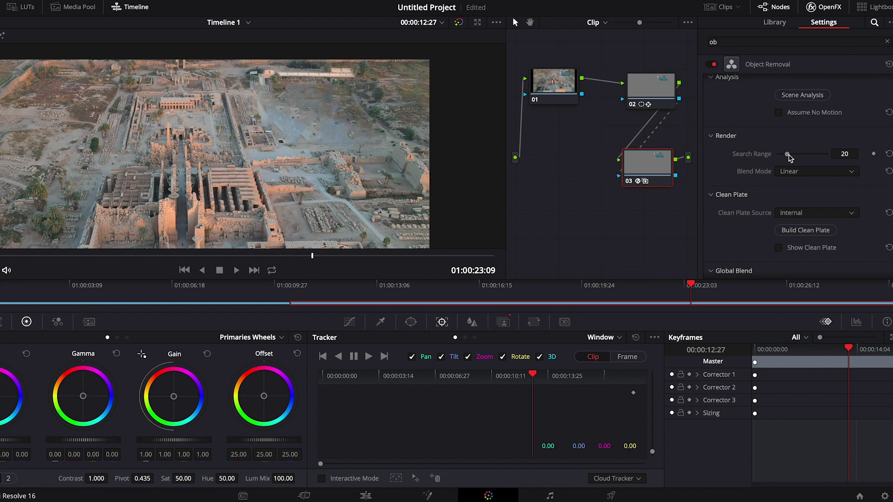
Switch the Clean Plate Source to External and build the clean plate.
left_click(816, 174)
left_click(812, 179)
left_click(809, 214)
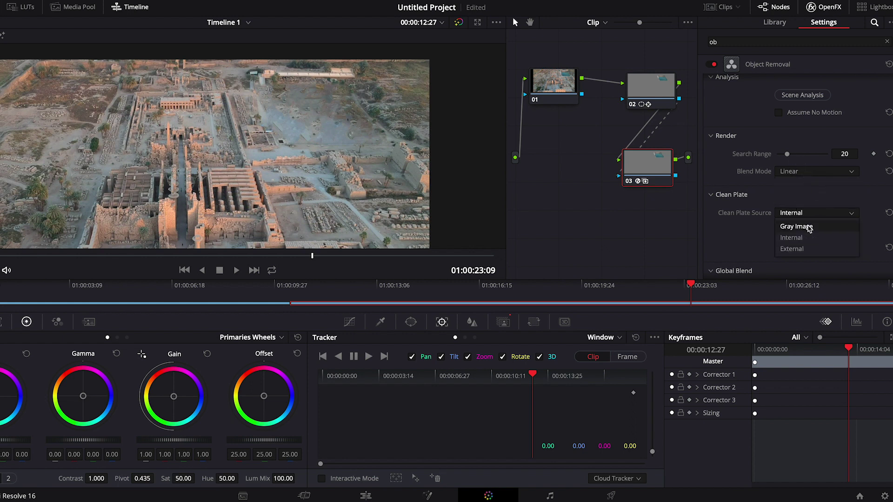
left_click(803, 250)
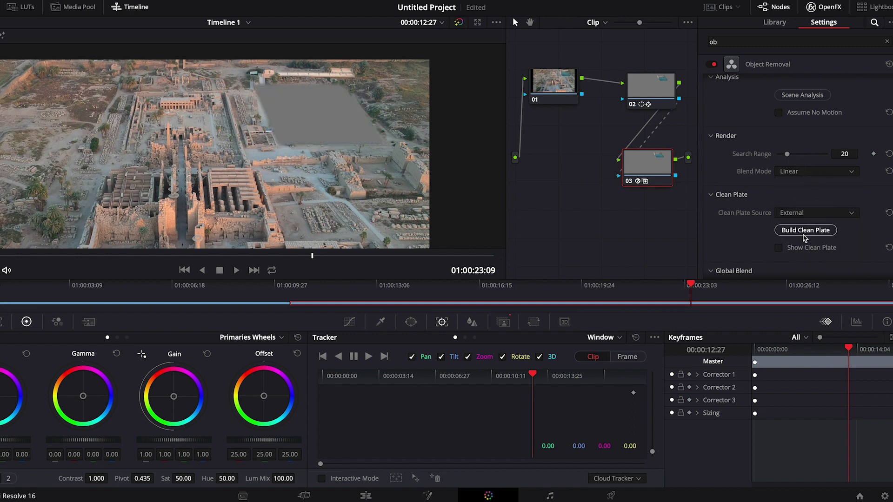
left_click(804, 231)
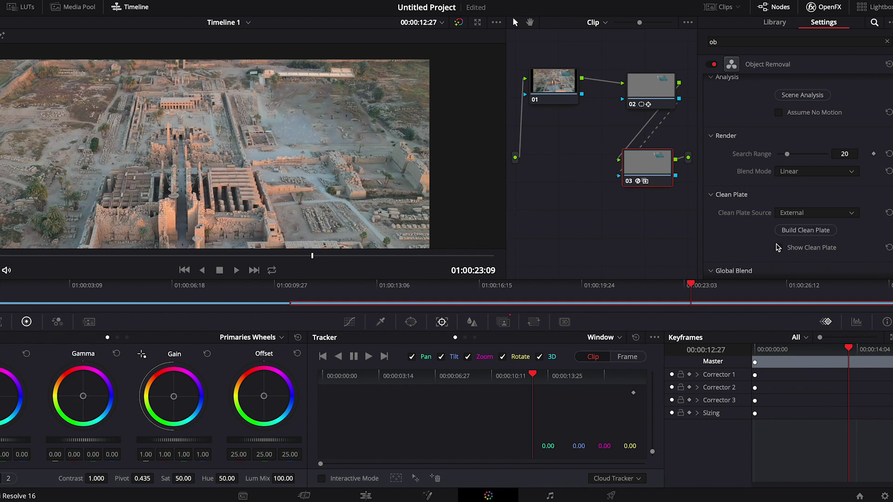
Set Search Range to 63, keep the Linear blend, and review earlier frames.
left_click_drag(786, 156, 783, 155)
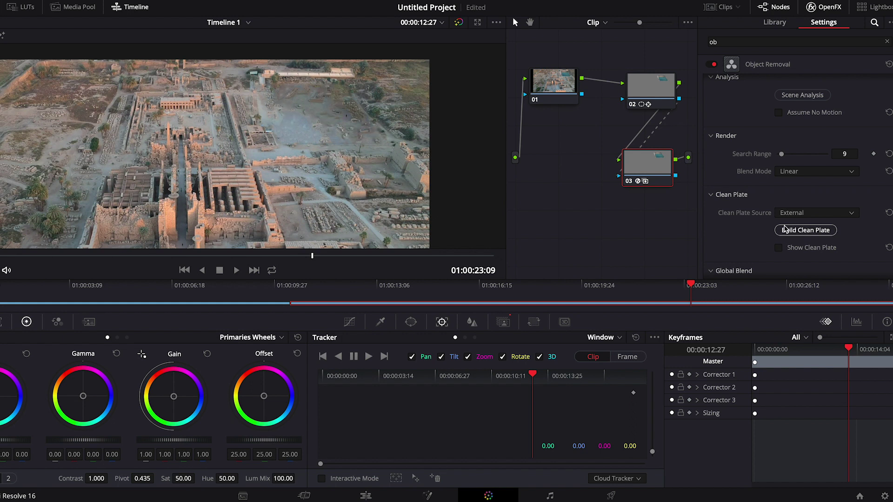
left_click_drag(801, 157, 809, 157)
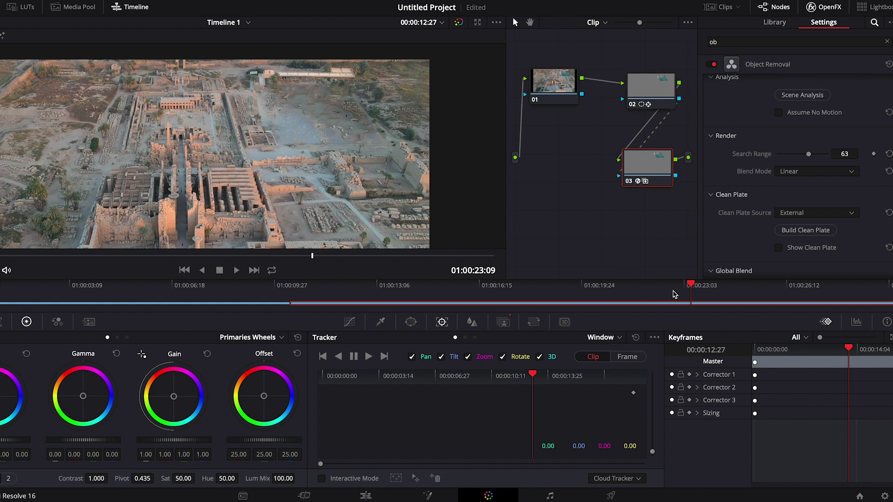
left_click_drag(674, 294, 797, 280)
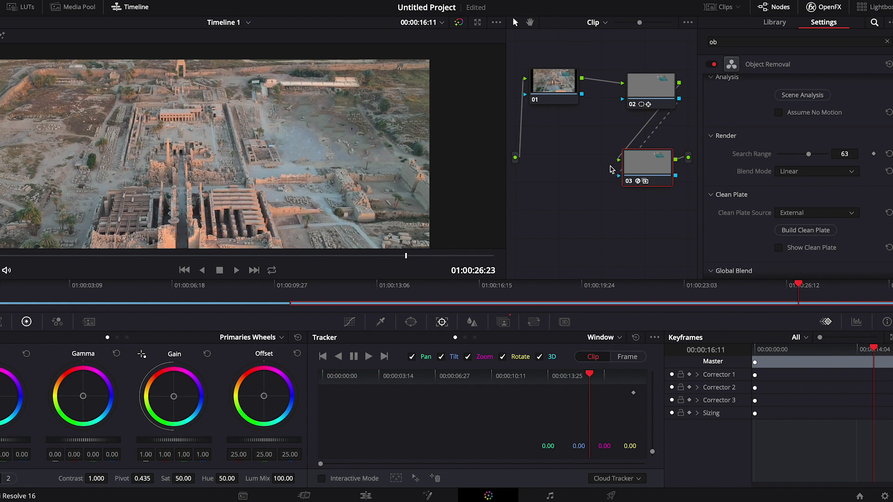
left_click(818, 170)
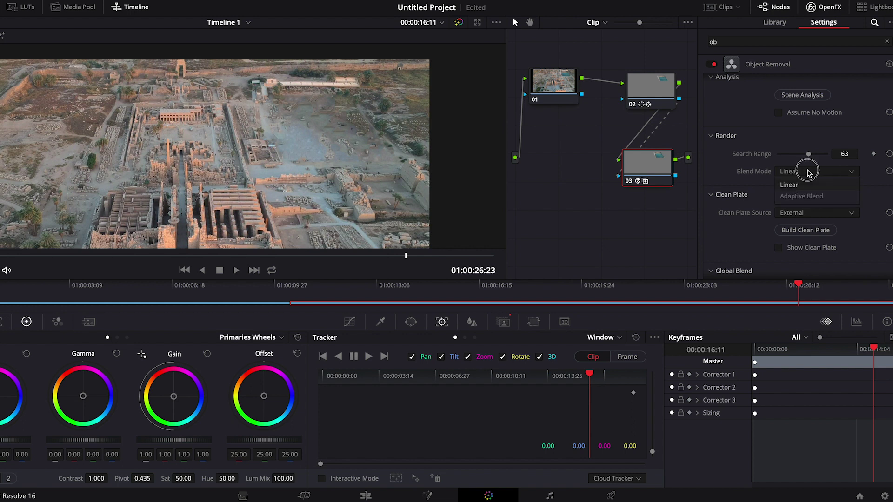
left_click(809, 172)
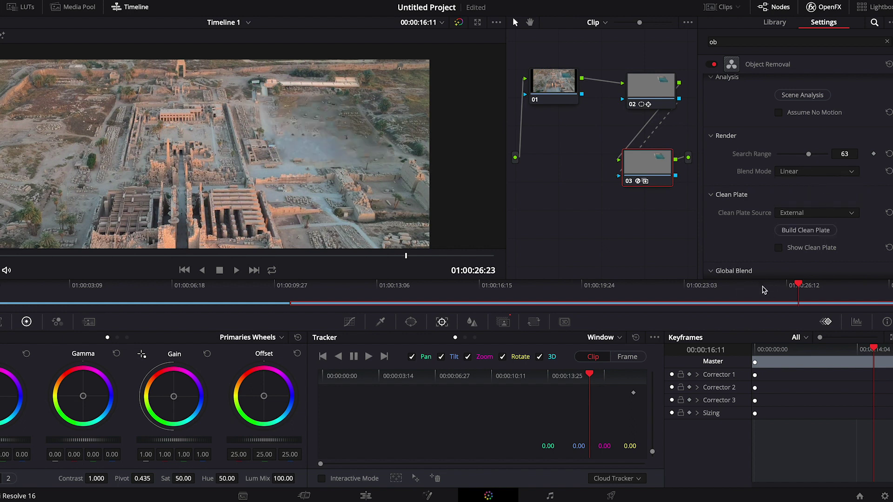
left_click_drag(764, 290, 402, 288)
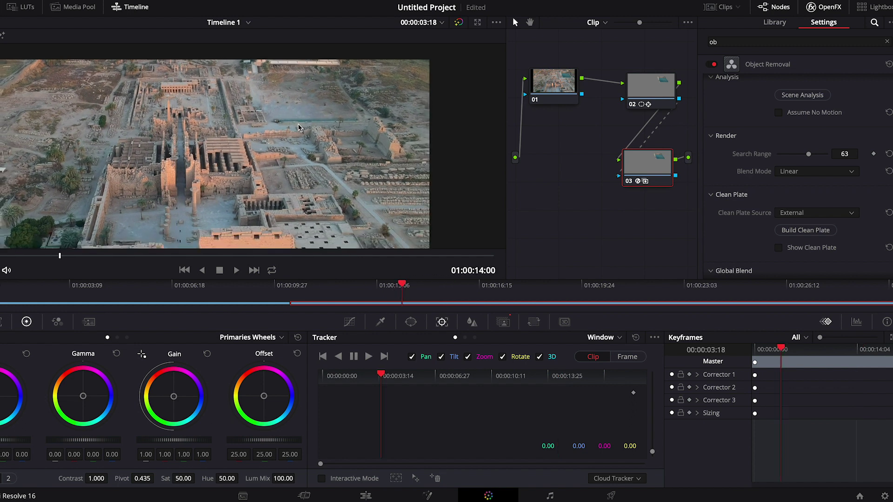
Pull node 02's lower window corners down and outward, then review node 03's result at a later frame.
left_click_drag(376, 291, 472, 290)
left_click(660, 88)
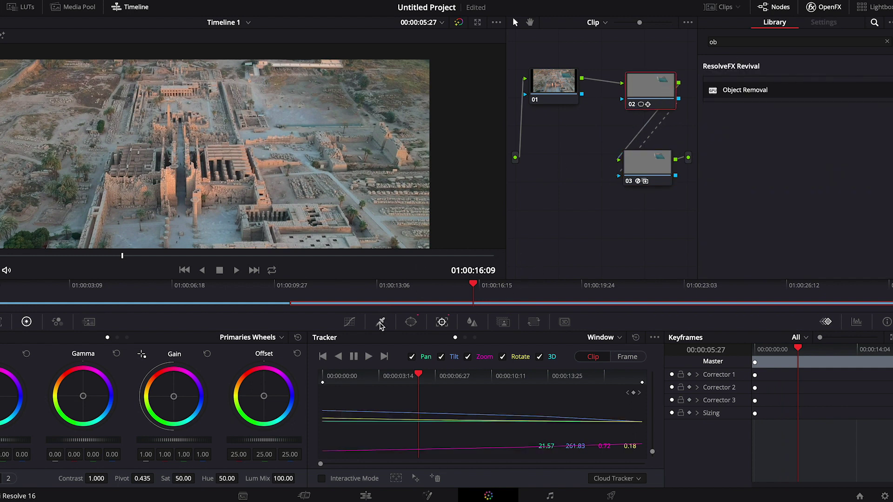
left_click(411, 322)
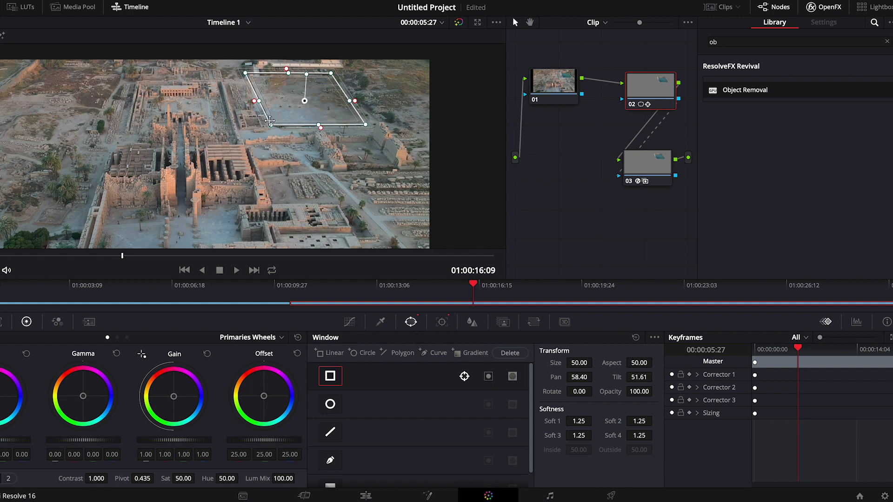
left_click_drag(271, 127, 275, 133)
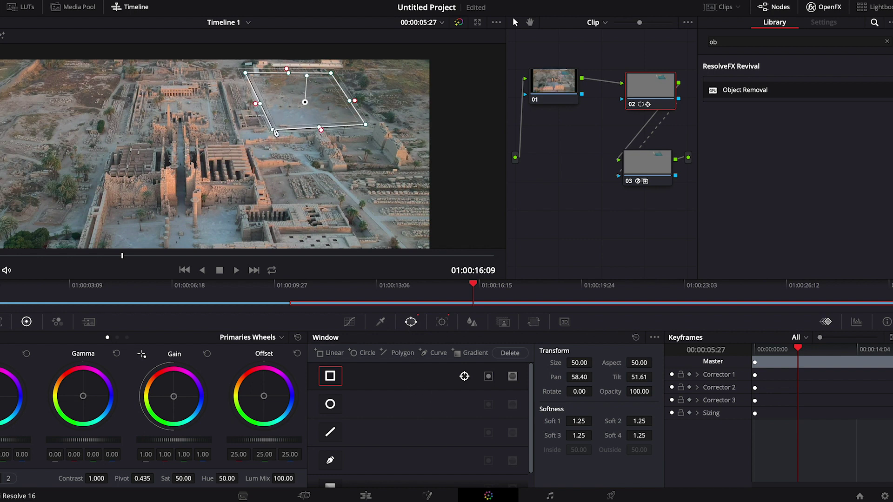
left_click_drag(369, 125, 373, 129)
left_click(644, 174)
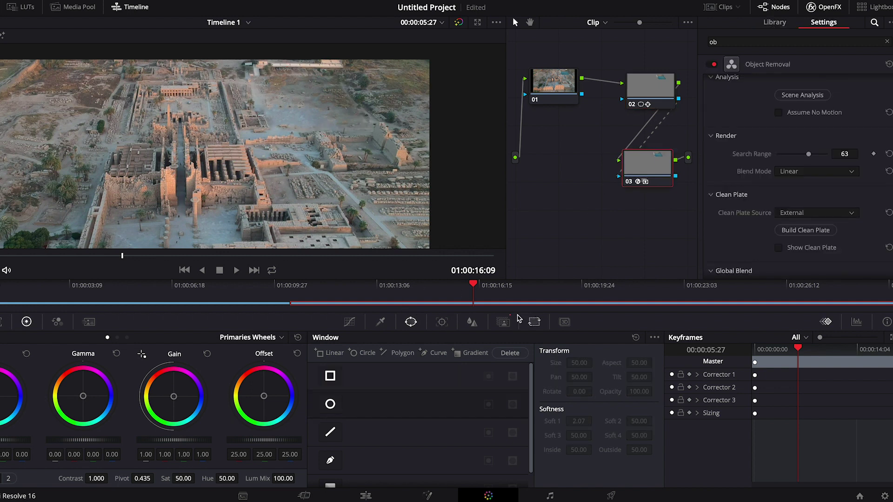
left_click_drag(481, 290, 393, 285)
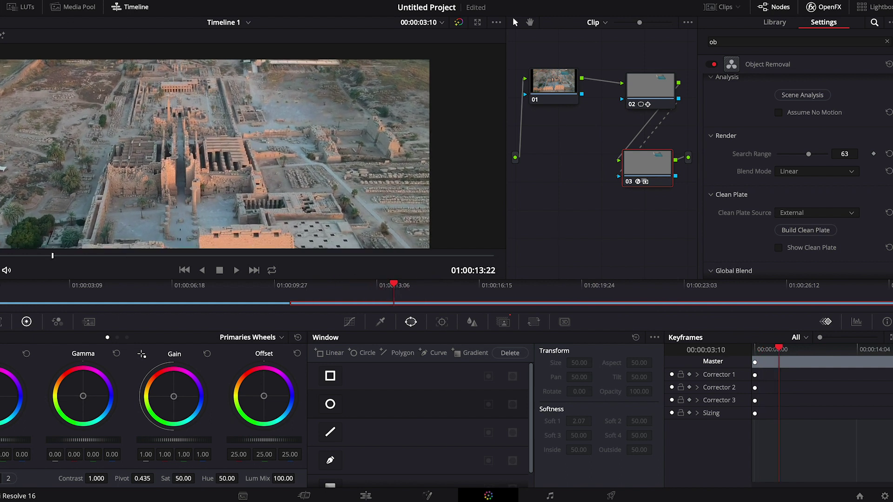
Hide the OpenFX, Nodes and Timeline panels and play the cleaned clip from its start.
scroll(146, 229, "down", 2)
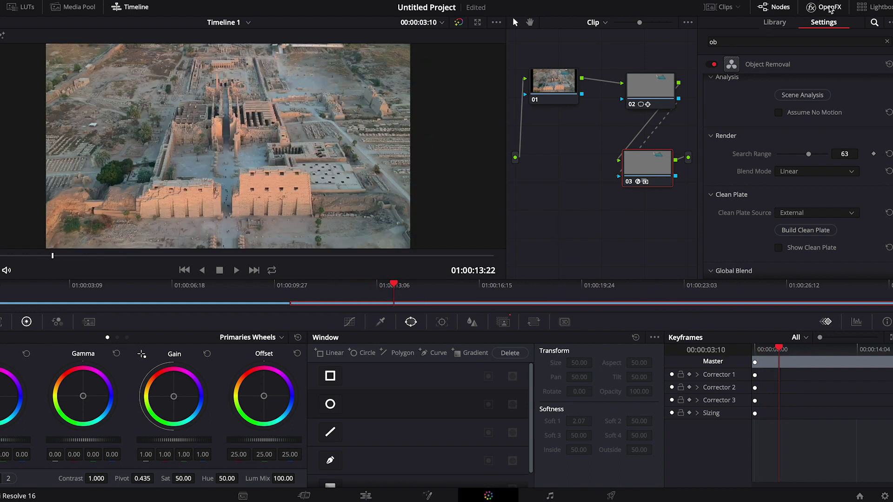
left_click(830, 7)
left_click(774, 7)
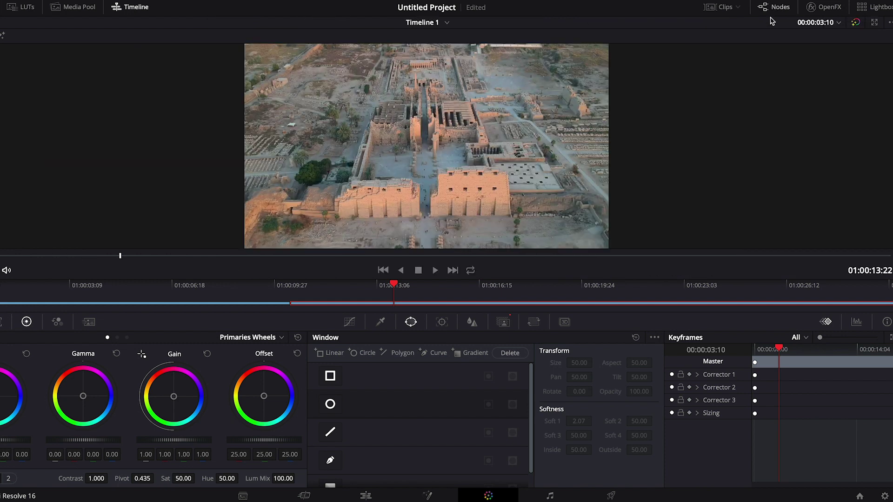
left_click(124, 9)
left_click_drag(120, 288, 1, 288)
key("space")
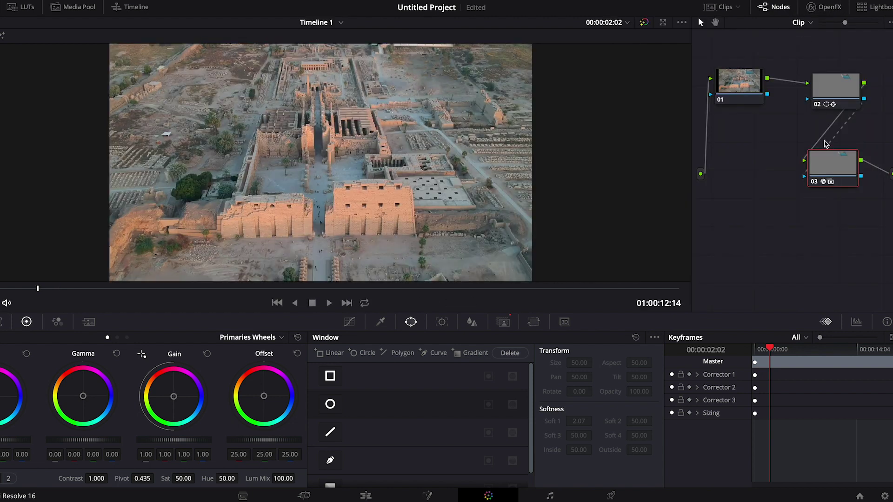
left_click(832, 86)
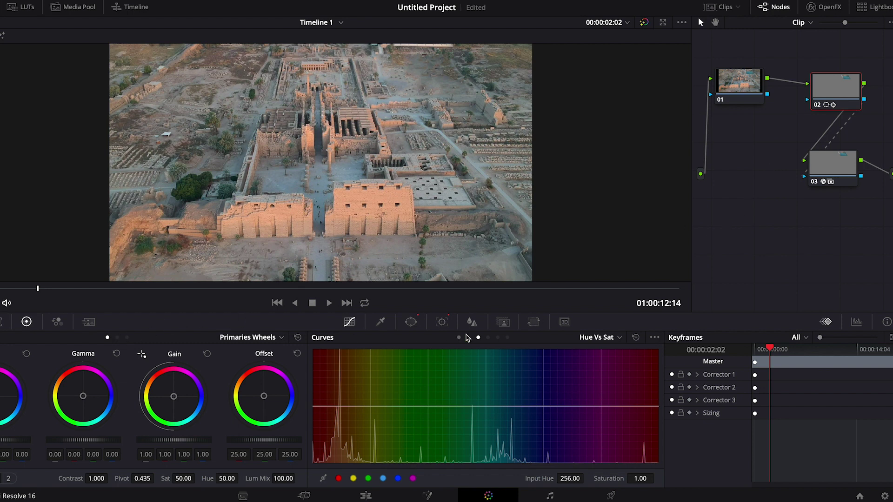
Show node 02's key matte, raise Key Output Gain, nudge Gamma, and scrub to a later frame.
left_click(533, 321)
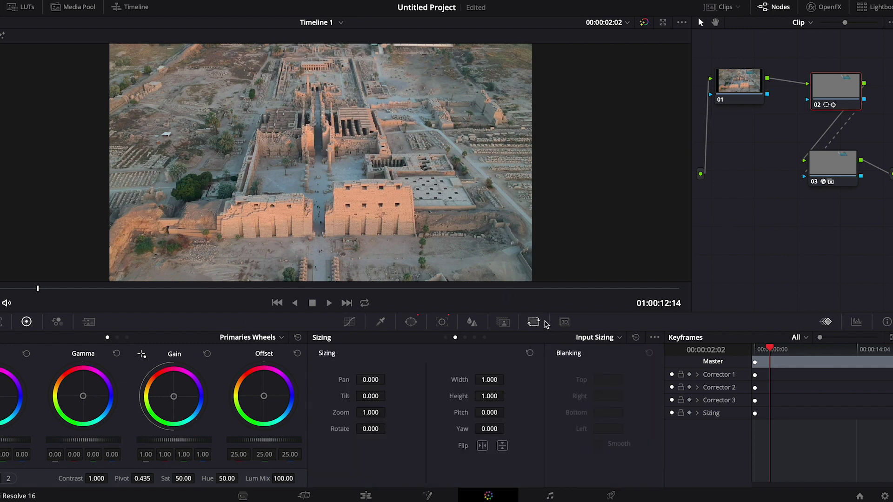
left_click(502, 321)
left_click_drag(550, 417, 667, 426)
key("alt+shift+semicolon")
left_click_drag(86, 392, 107, 375)
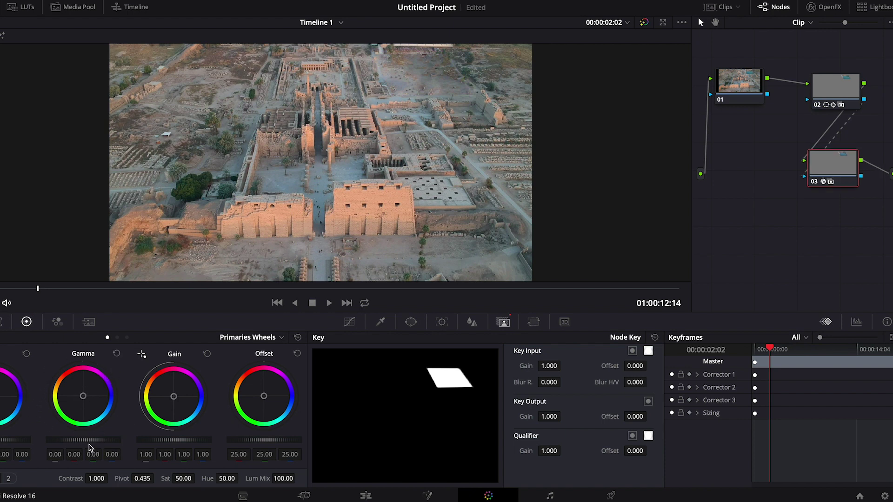
mouse_move(83, 440)
left_mouse_down()
mouse_move(117, 439)
mouse_move(74, 439)
left_mouse_up()
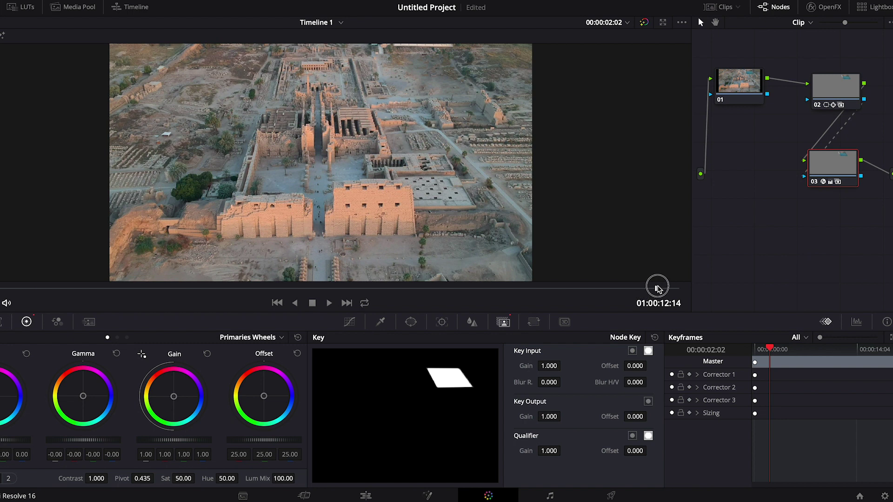
left_click_drag(657, 288, 428, 279)
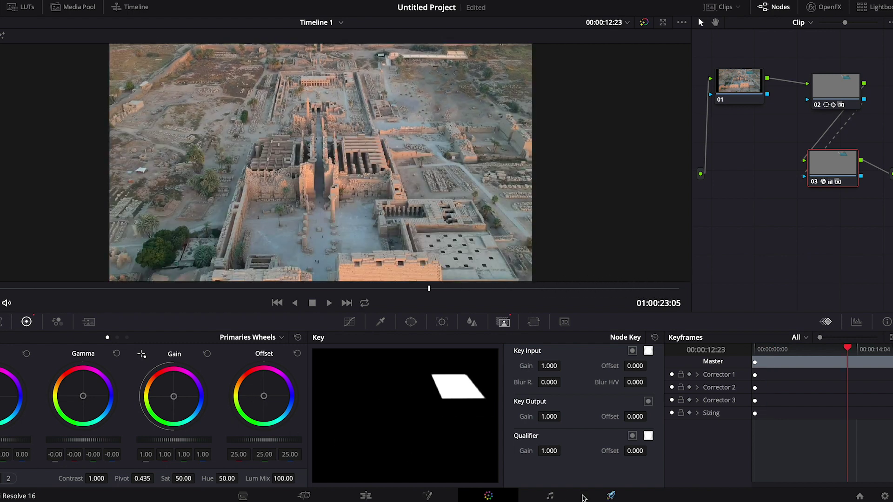